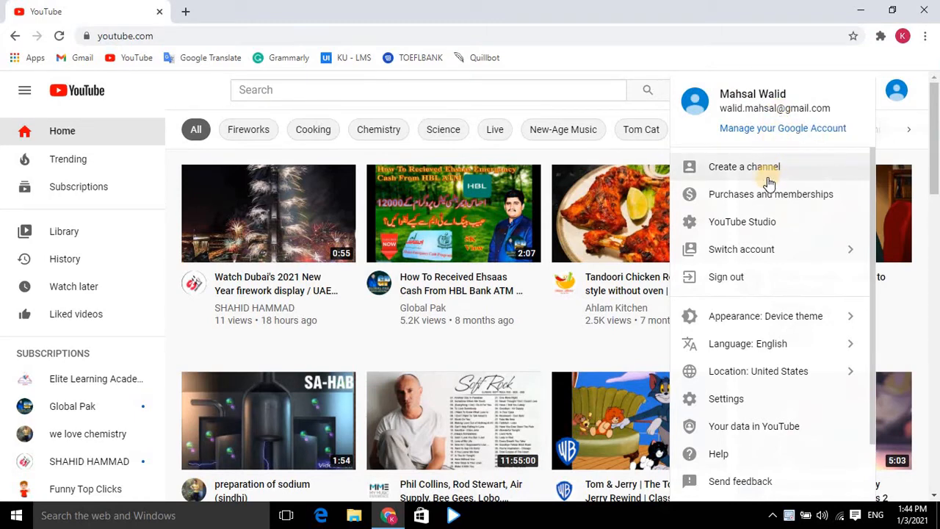
Start creating a YouTube channel for the signed-in account and continue to the channel naming options.
{"action": "left_click", "coordinate": [767, 175]}
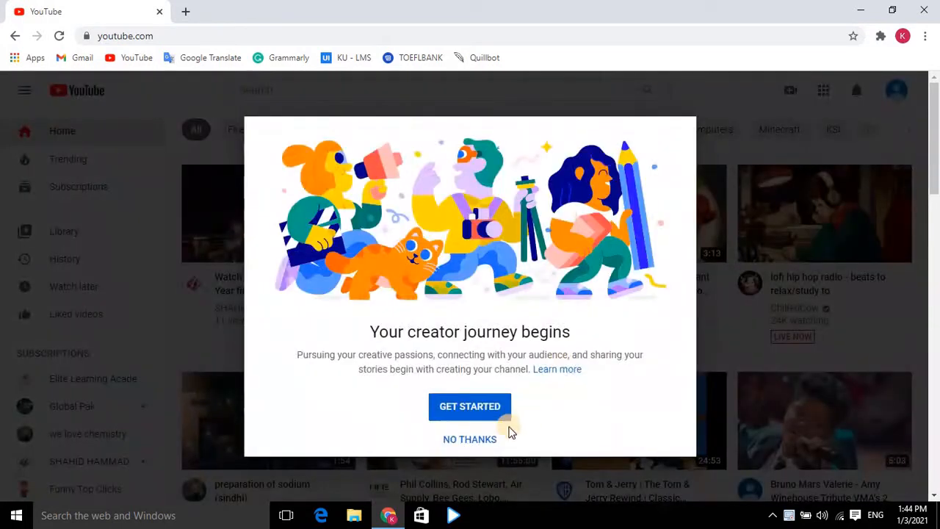
{"action": "left_click", "coordinate": [468, 407]}
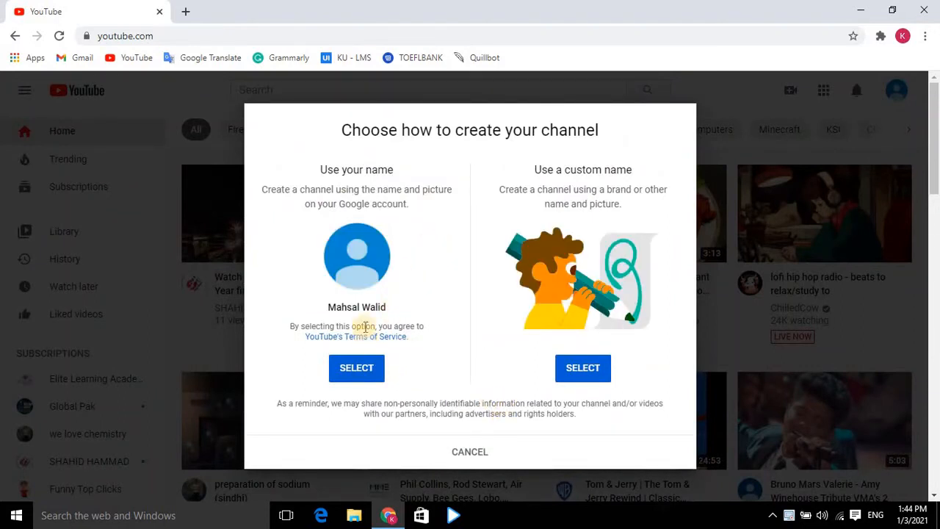
Create the channel using the name and picture of the Google account rather than a custom name.
{"action": "left_click_drag", "start_coordinate": [330, 306], "coordinate": [395, 306]}
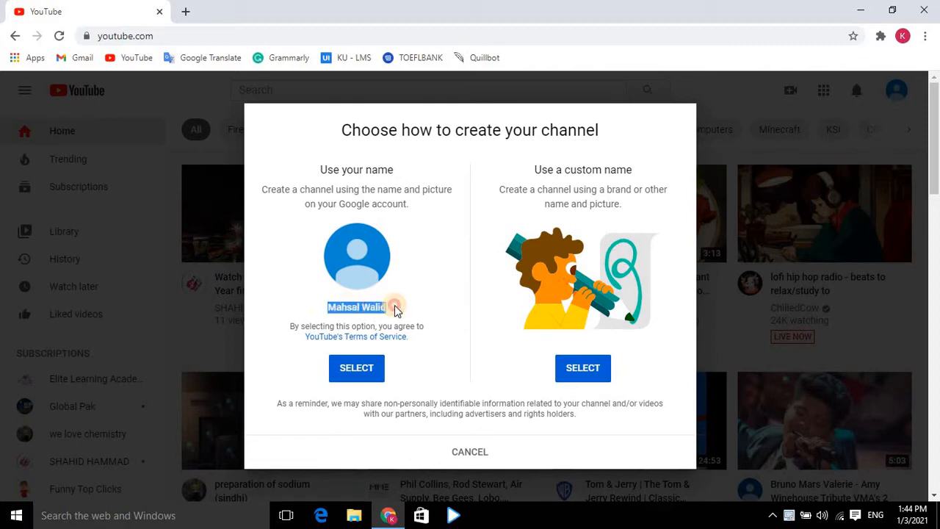
{"action": "left_click", "coordinate": [403, 309]}
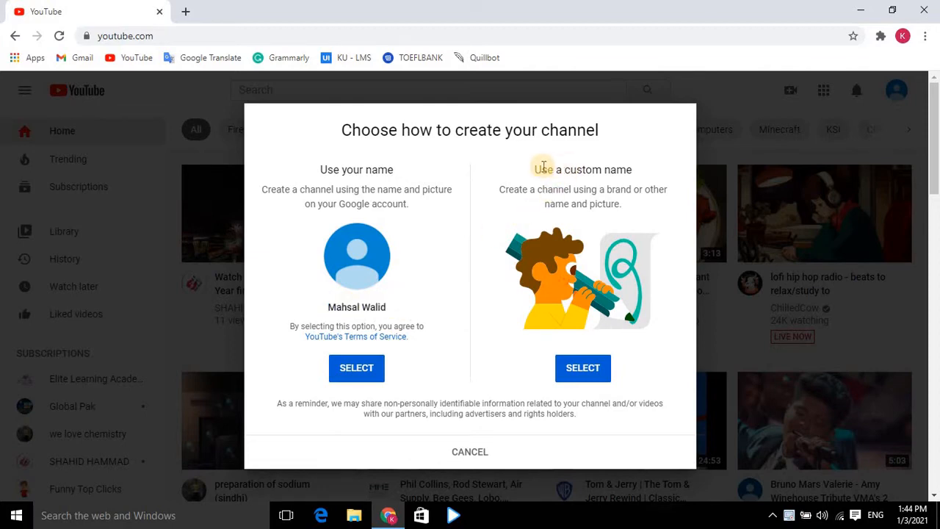
{"action": "triple_click", "coordinate": [606, 169]}
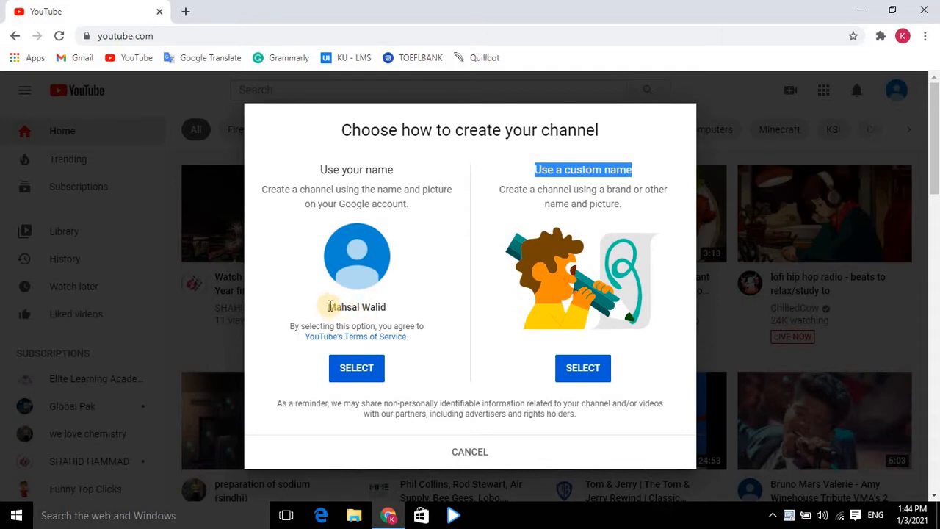
{"action": "left_click", "coordinate": [354, 371]}
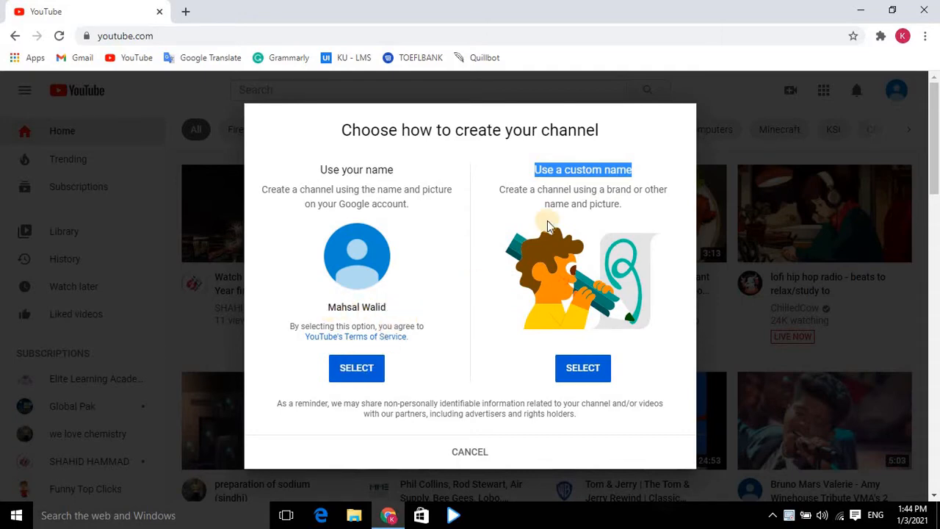
{"action": "left_click", "coordinate": [654, 172]}
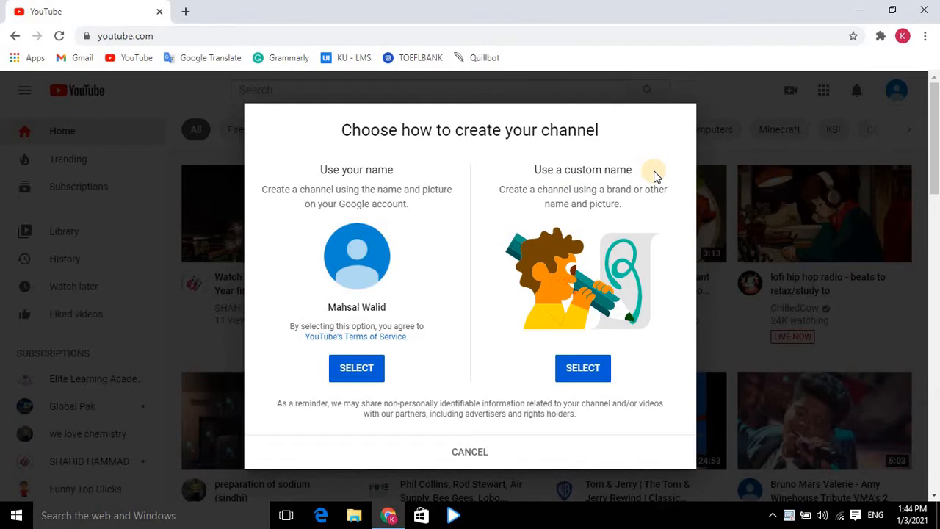
{"action": "left_click", "coordinate": [595, 371]}
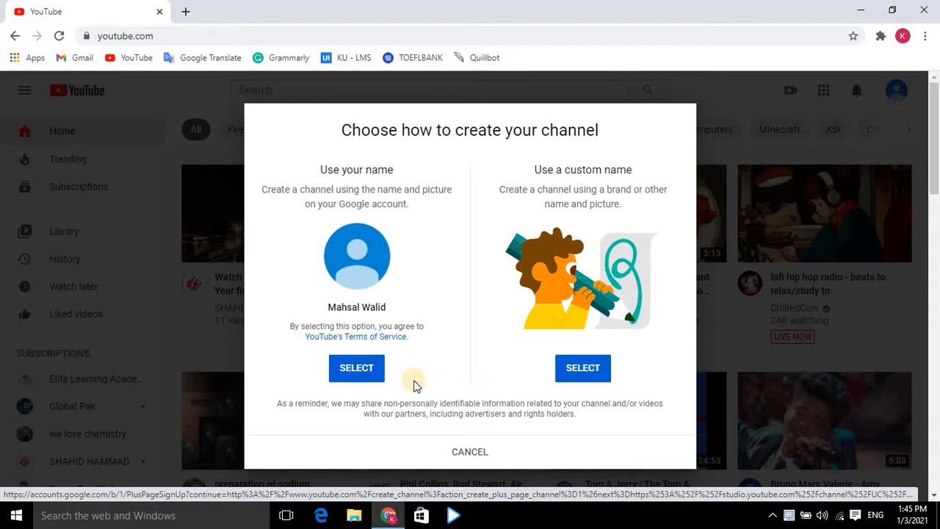
{"action": "left_click_drag", "start_coordinate": [331, 307], "coordinate": [403, 310]}
{"action": "left_click", "coordinate": [393, 277]}
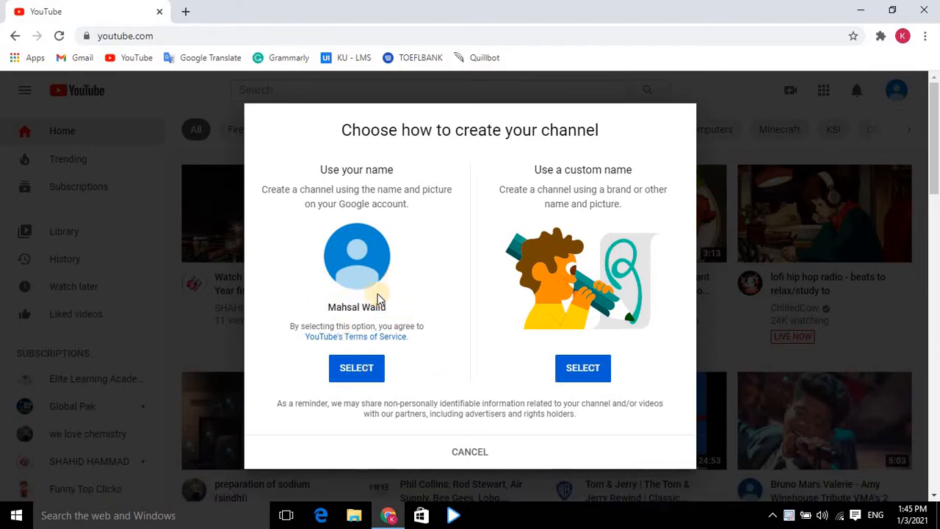
{"action": "left_click_drag", "start_coordinate": [336, 307], "coordinate": [362, 309]}
{"action": "left_click", "coordinate": [417, 309]}
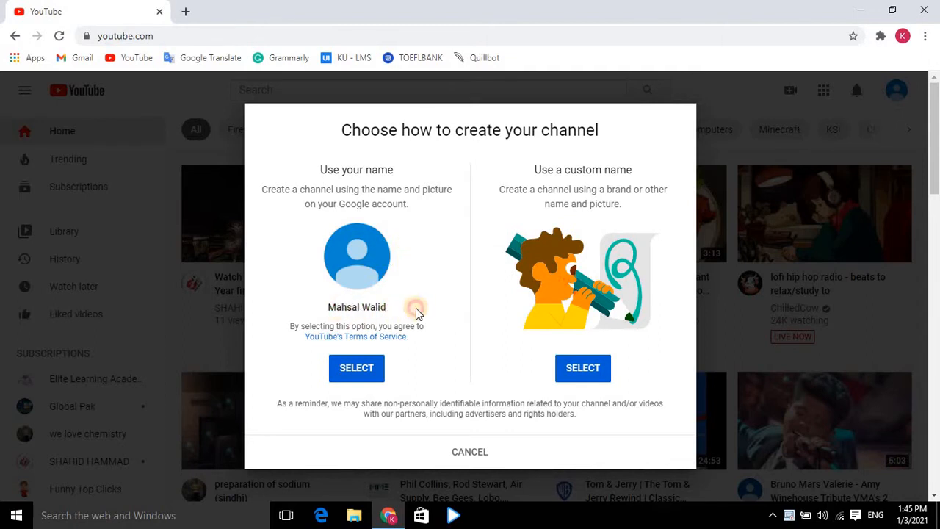
{"action": "left_click", "coordinate": [359, 366]}
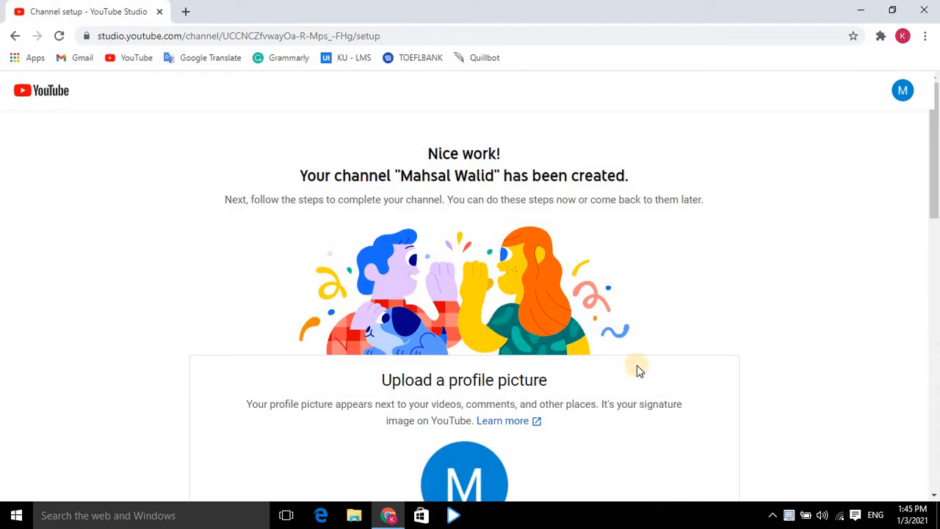
Check the new channel's name in the creation notice on the channel setup page.
{"action": "scroll", "coordinate": [635, 361], "scroll_direction": "down", "scroll_amount": 3}
{"action": "scroll", "coordinate": [630, 328], "scroll_direction": "up", "scroll_amount": 3}
{"action": "left_click_drag", "start_coordinate": [400, 176], "coordinate": [490, 183]}
{"action": "left_click", "coordinate": [426, 178]}
{"action": "left_click_drag", "start_coordinate": [397, 181], "coordinate": [490, 176]}
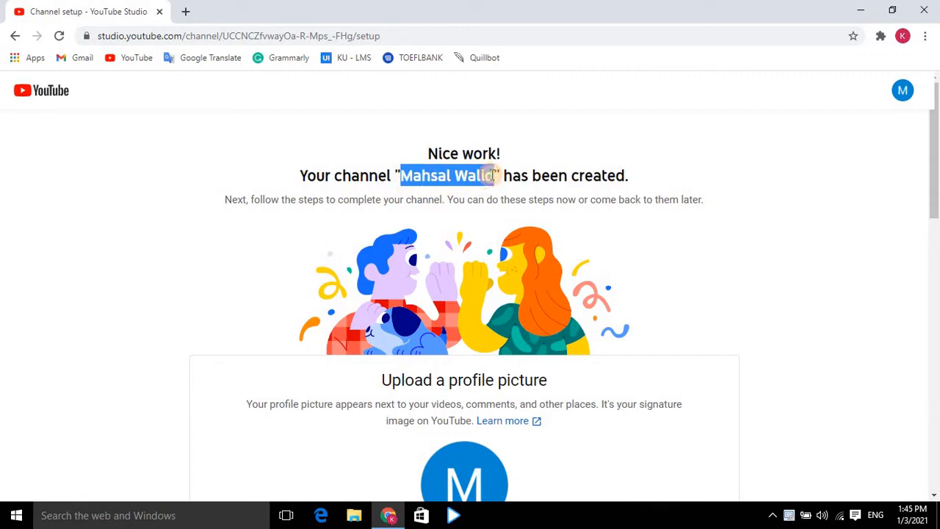
{"action": "left_click", "coordinate": [414, 178]}
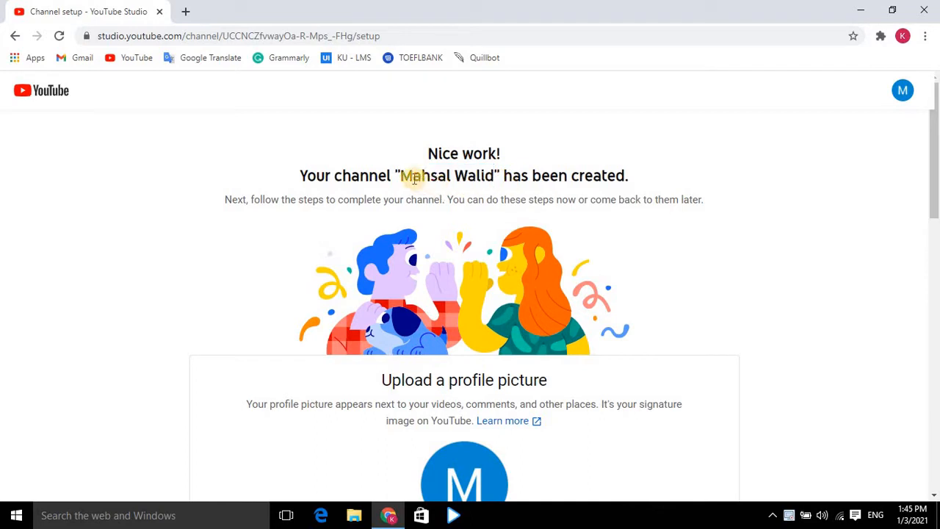
{"action": "left_click_drag", "start_coordinate": [401, 179], "coordinate": [495, 172]}
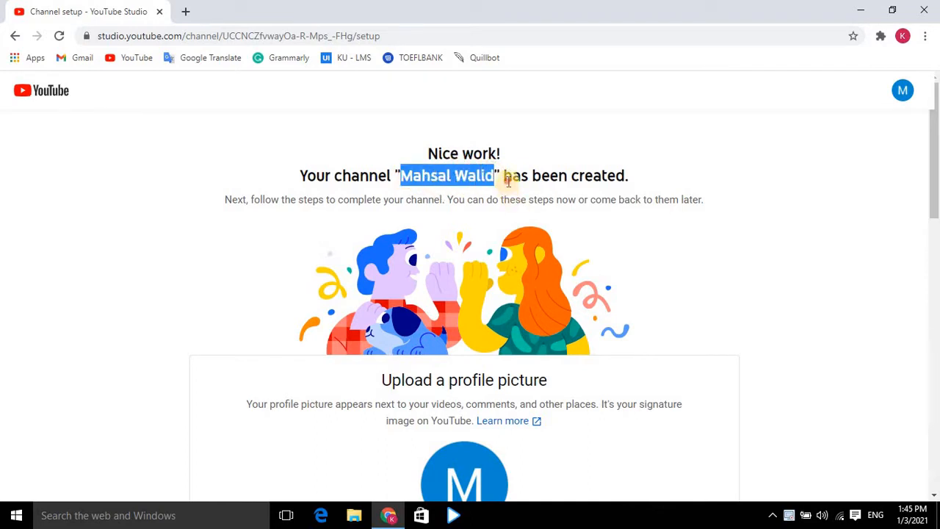
{"action": "left_click", "coordinate": [404, 176]}
{"action": "left_click_drag", "start_coordinate": [398, 176], "coordinate": [502, 178]}
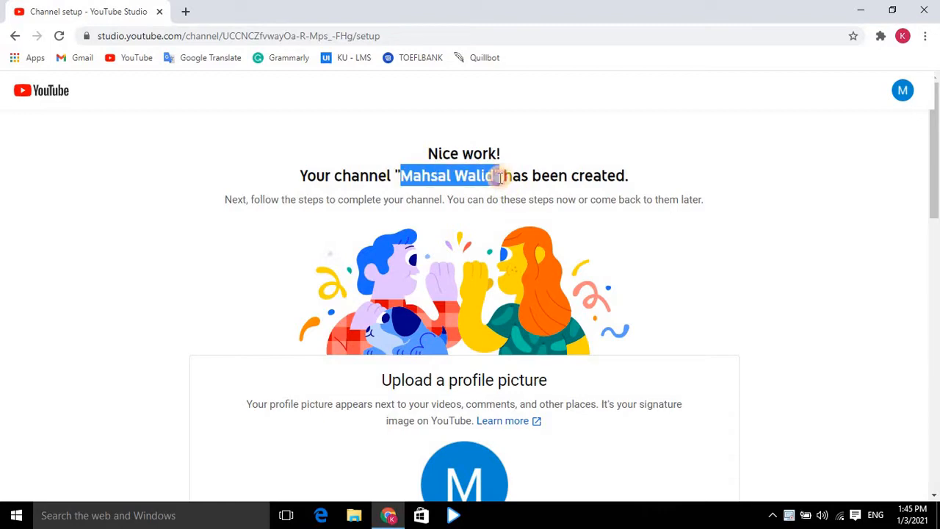
{"action": "left_click", "coordinate": [496, 206]}
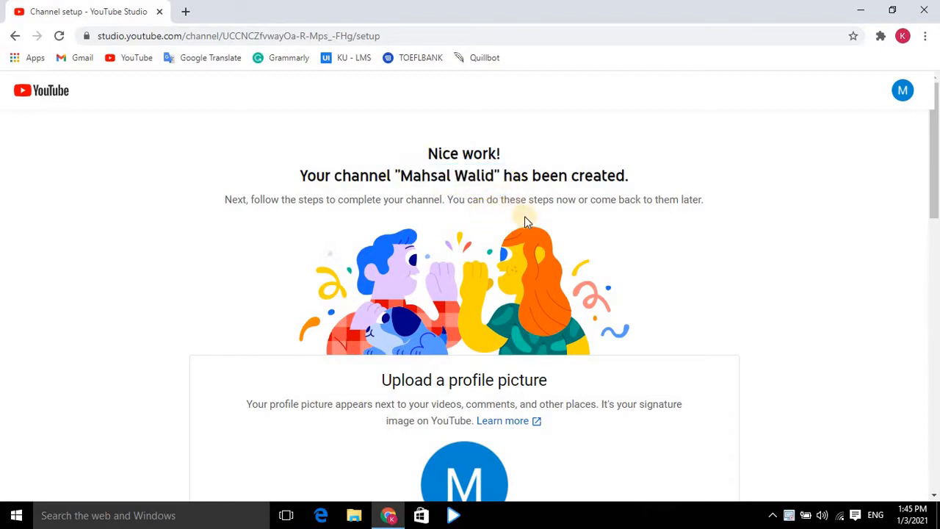
Skip the optional profile picture, description and site links setup and continue to the new channel's page.
{"action": "scroll", "coordinate": [524, 216], "scroll_direction": "down", "scroll_amount": 12}
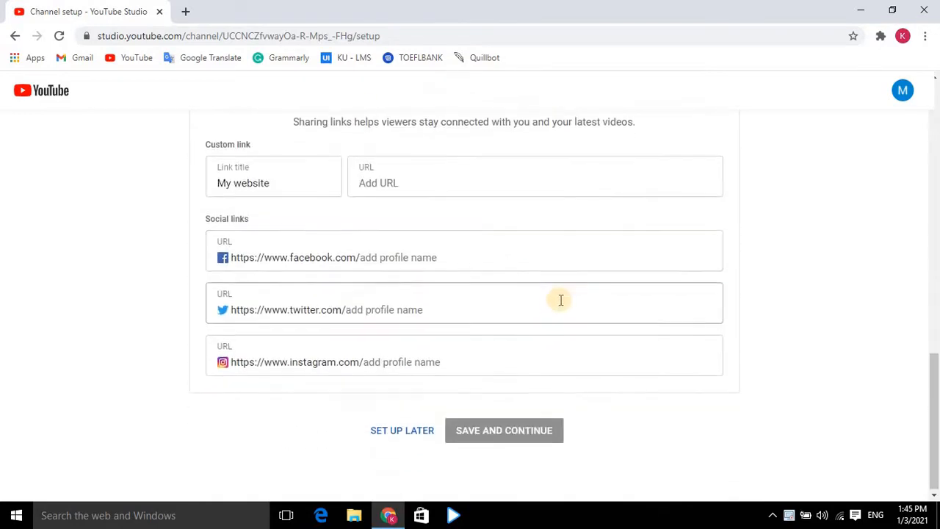
{"action": "scroll", "coordinate": [615, 321], "scroll_direction": "up", "scroll_amount": 5}
{"action": "scroll", "coordinate": [510, 321], "scroll_direction": "down", "scroll_amount": 5}
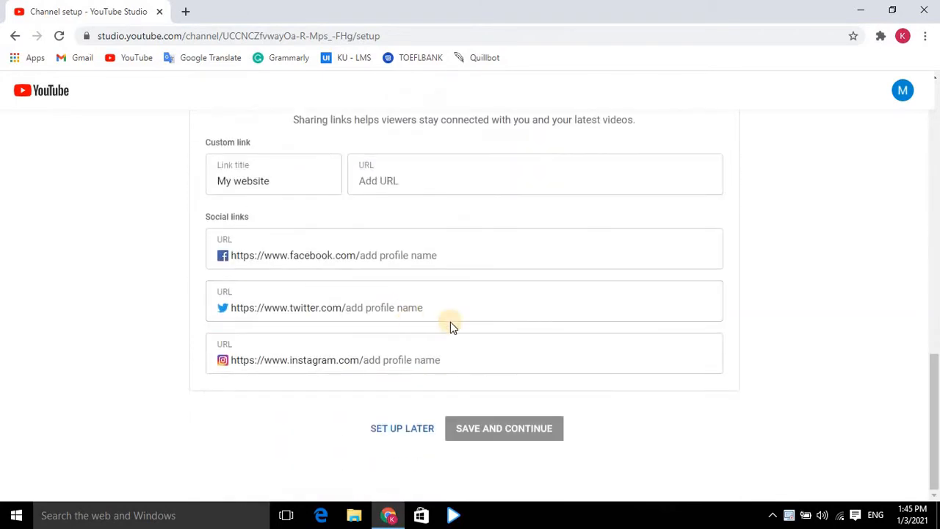
{"action": "scroll", "coordinate": [602, 325], "scroll_direction": "up", "scroll_amount": 4}
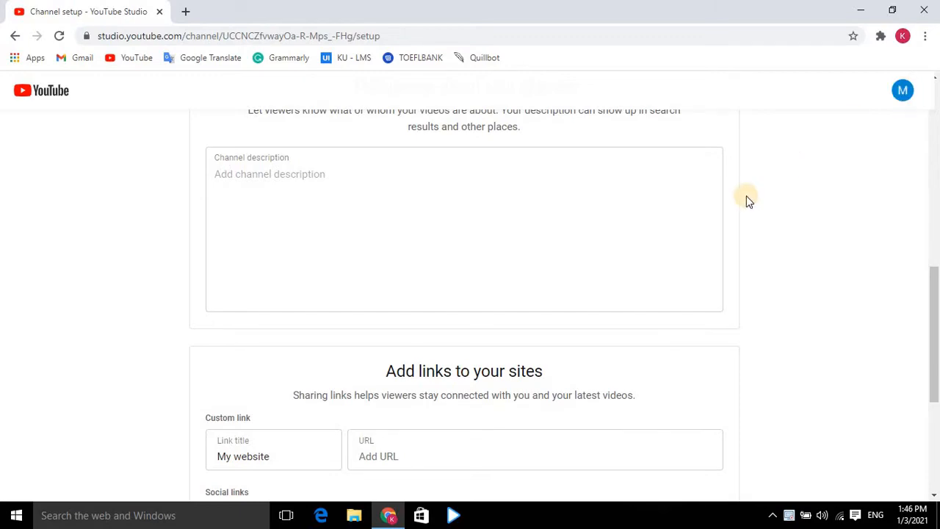
{"action": "scroll", "coordinate": [703, 216], "scroll_direction": "up", "scroll_amount": 6}
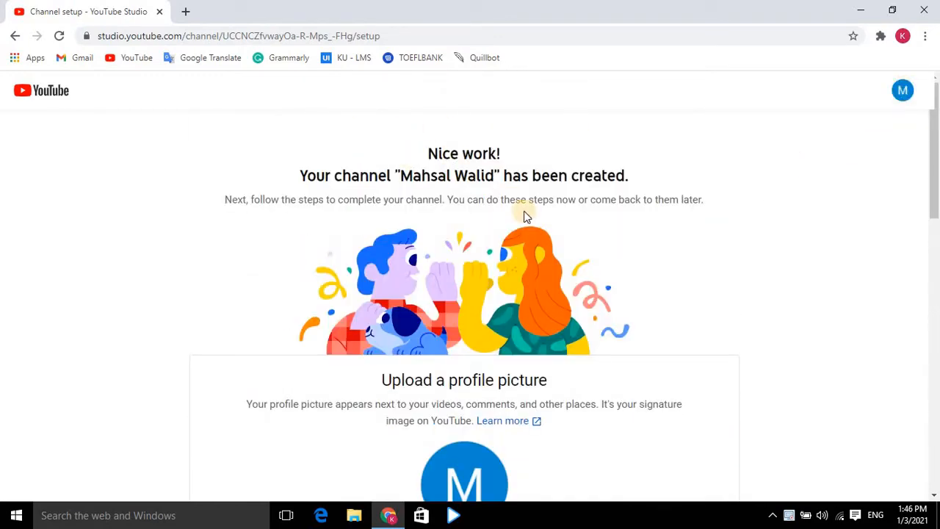
{"action": "scroll", "coordinate": [517, 271], "scroll_direction": "down", "scroll_amount": 6}
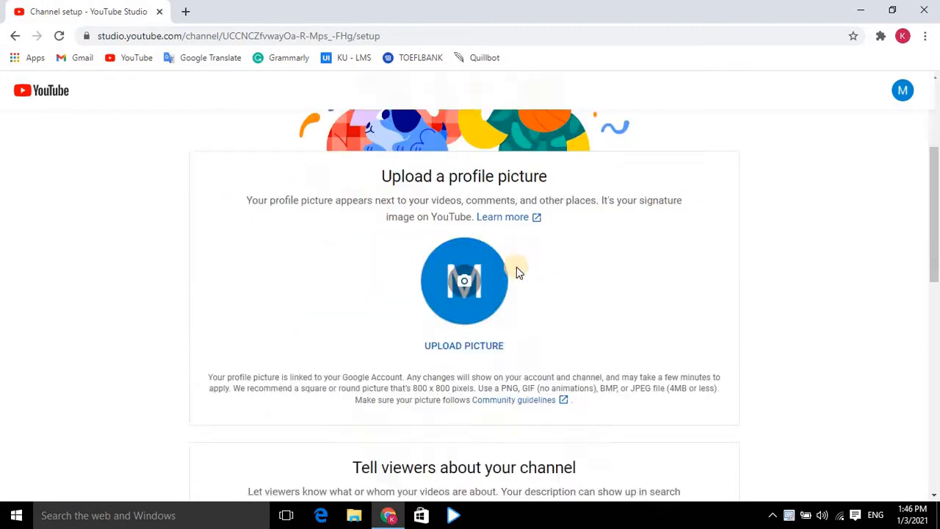
{"action": "scroll", "coordinate": [575, 326], "scroll_direction": "down", "scroll_amount": 5}
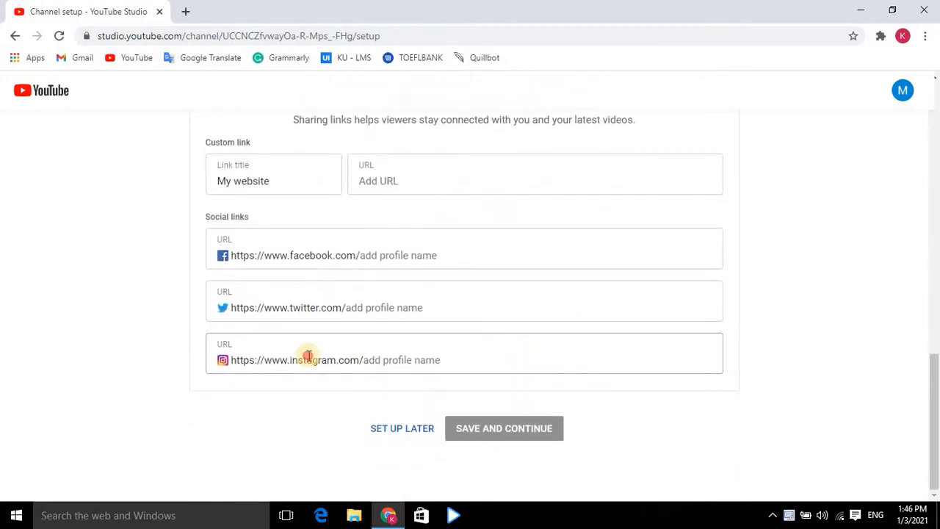
{"action": "left_click", "coordinate": [494, 354]}
{"action": "left_click", "coordinate": [403, 433]}
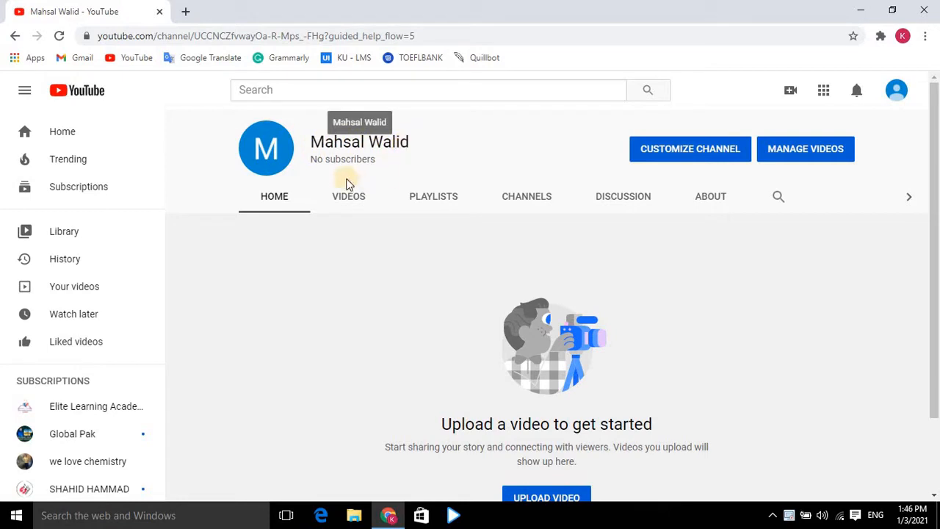
Open YouTube Studio for the new channel and dismiss its welcome message and introductory tip.
{"action": "left_click_drag", "start_coordinate": [311, 159], "coordinate": [432, 165]}
{"action": "left_click", "coordinate": [431, 165]}
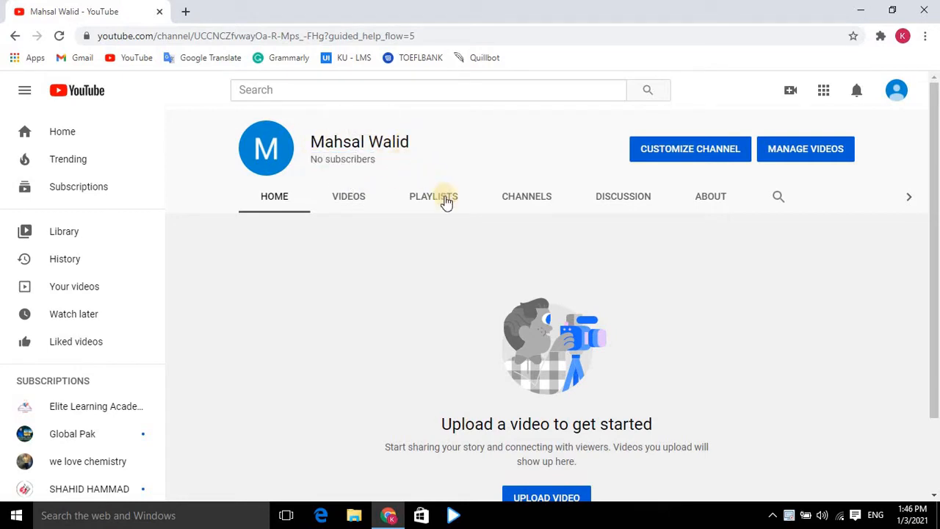
{"action": "left_click", "coordinate": [904, 97]}
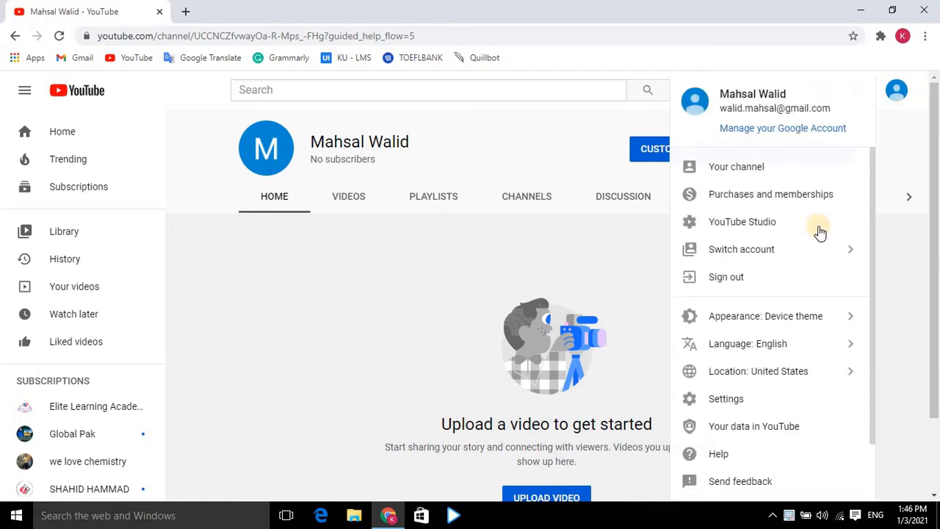
{"action": "left_click", "coordinate": [750, 234]}
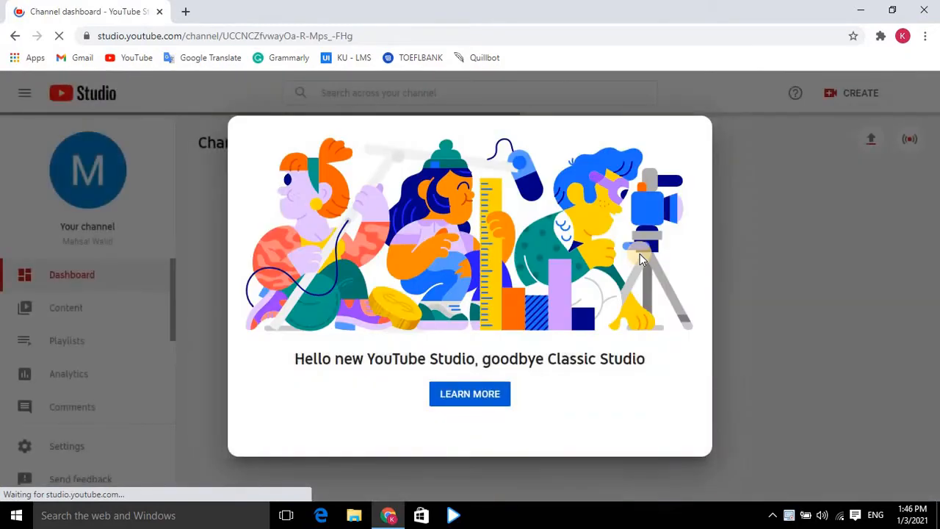
{"action": "left_click", "coordinate": [820, 256]}
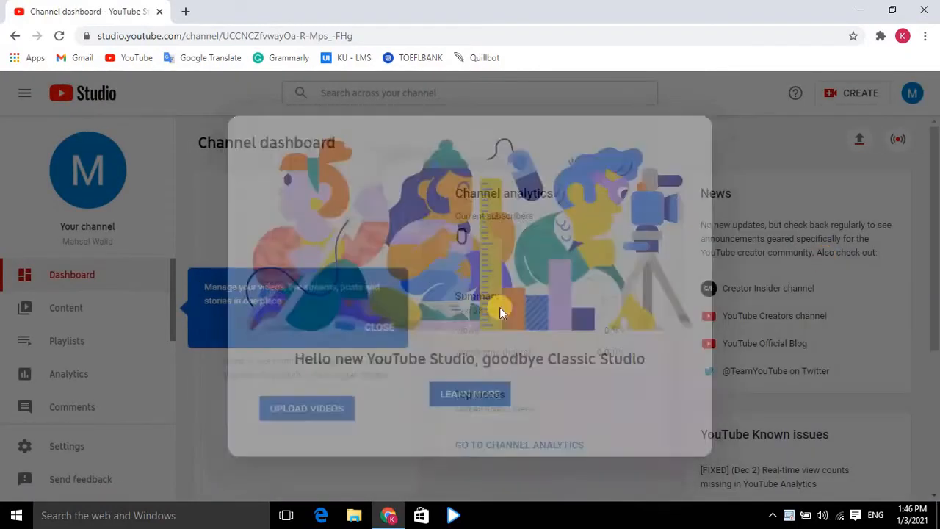
{"action": "left_click", "coordinate": [353, 333]}
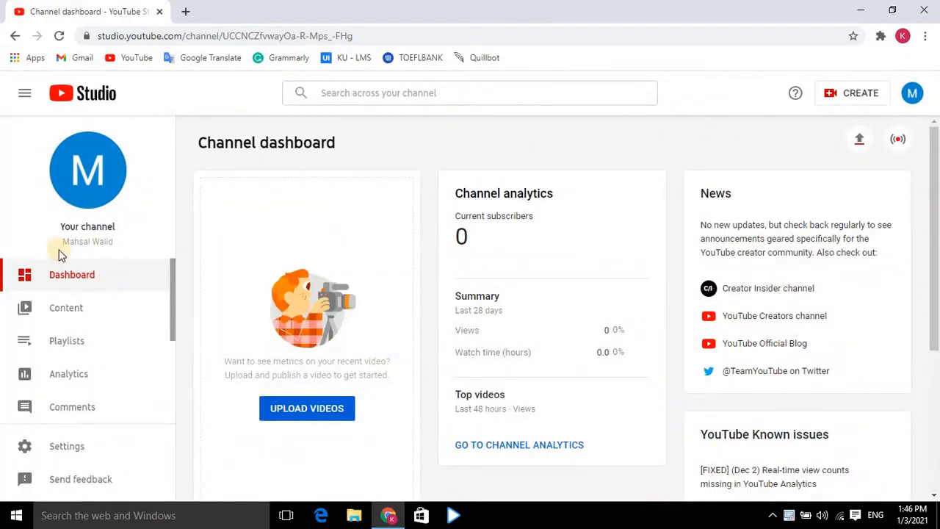
Look over the channel dashboard and collapse its navigation menu to icons only.
{"action": "scroll", "coordinate": [478, 303], "scroll_direction": "down", "scroll_amount": 1}
{"action": "scroll", "coordinate": [476, 303], "scroll_direction": "up", "scroll_amount": 1}
{"action": "scroll", "coordinate": [540, 323], "scroll_direction": "down", "scroll_amount": 3}
{"action": "scroll", "coordinate": [538, 318], "scroll_direction": "up", "scroll_amount": 3}
{"action": "left_click", "coordinate": [24, 92]}
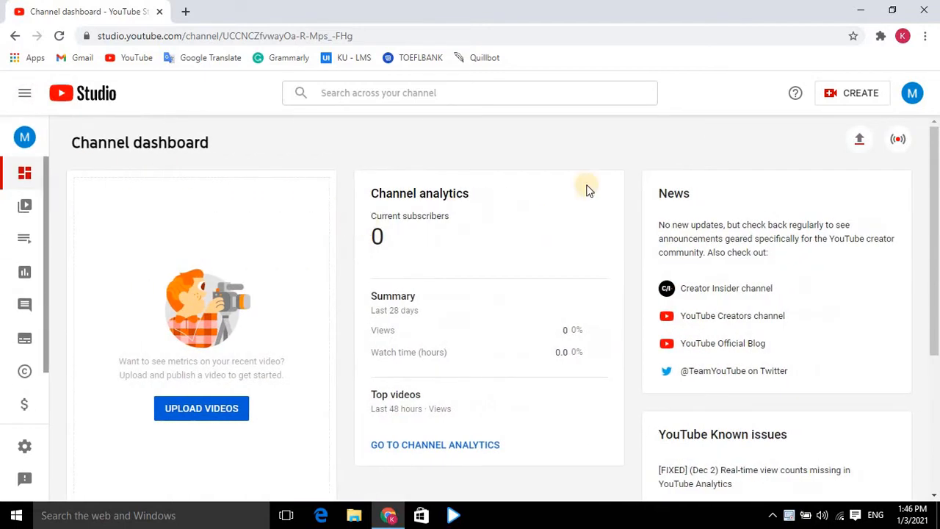
{"action": "left_click", "coordinate": [912, 93]}
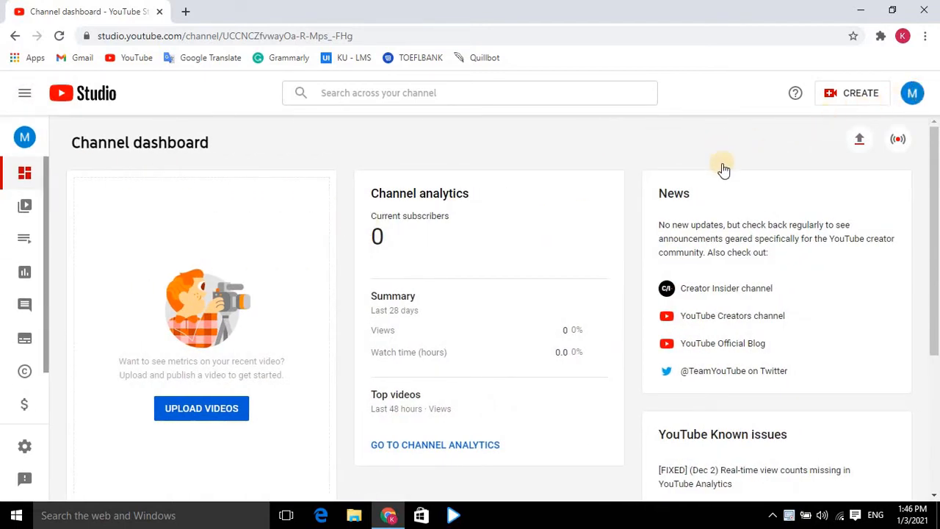
{"action": "left_click", "coordinate": [610, 157]}
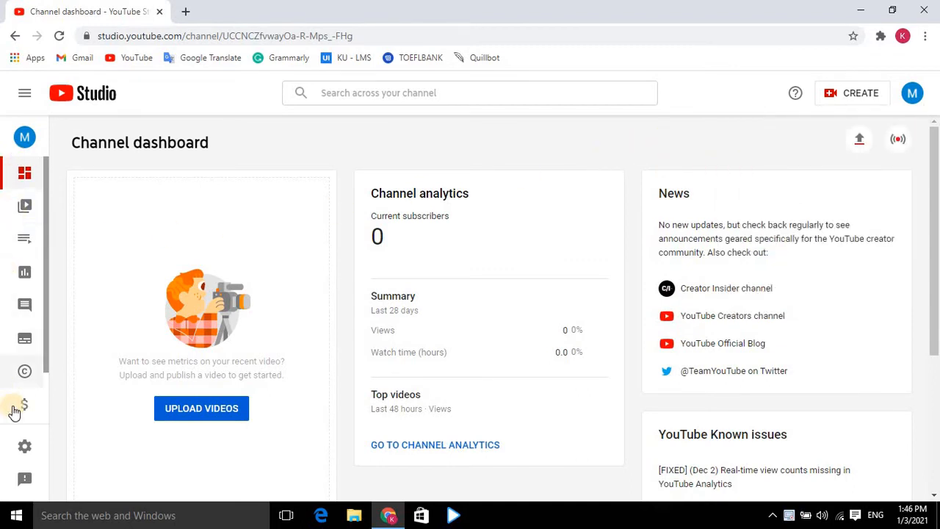
Open the Studio settings and display the advanced settings of the channel.
{"action": "scroll", "coordinate": [28, 433], "scroll_direction": "down", "scroll_amount": 1}
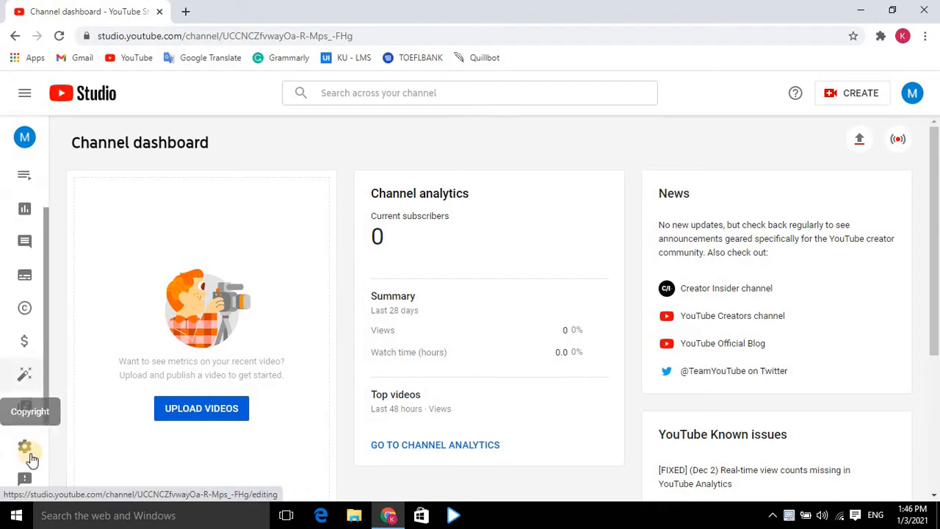
{"action": "left_click", "coordinate": [27, 448]}
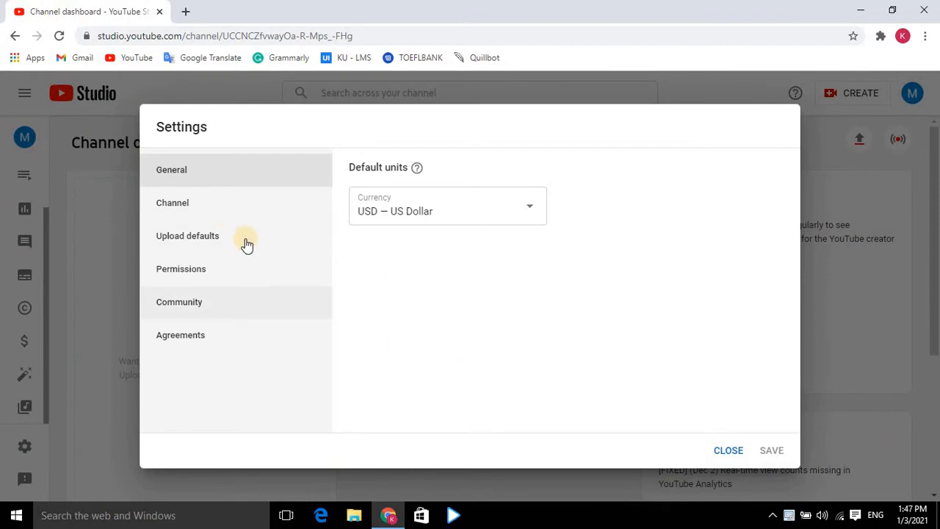
{"action": "left_click", "coordinate": [198, 209]}
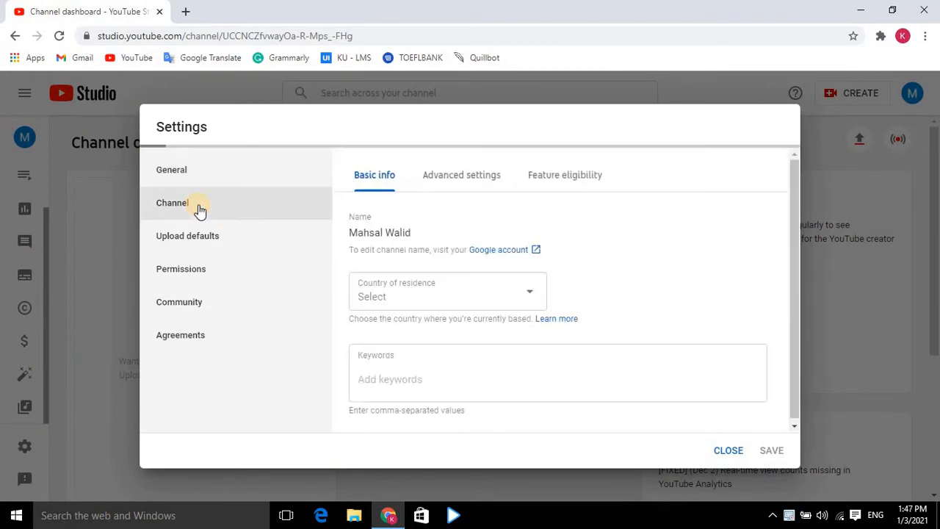
{"action": "left_click", "coordinate": [477, 178]}
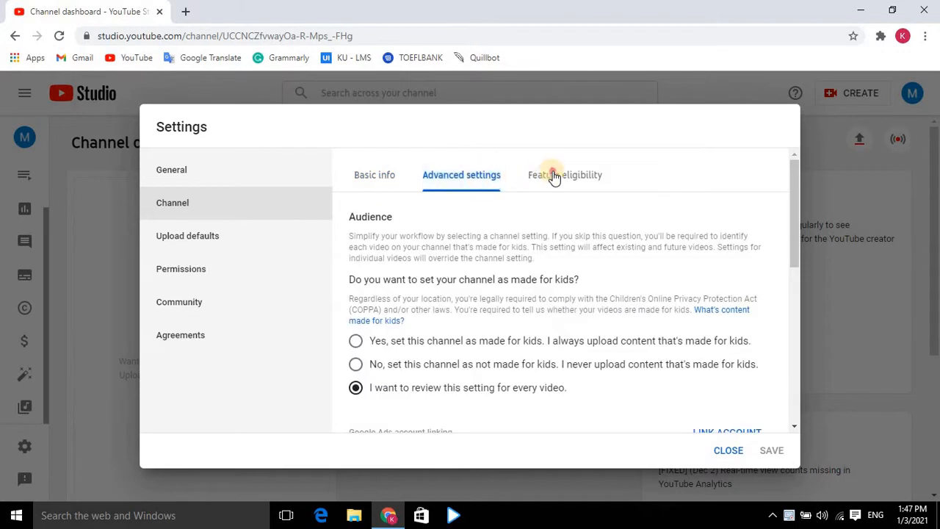
Look through the channel's feature eligibility, upload defaults, community settings and agreements.
{"action": "left_click", "coordinate": [553, 174]}
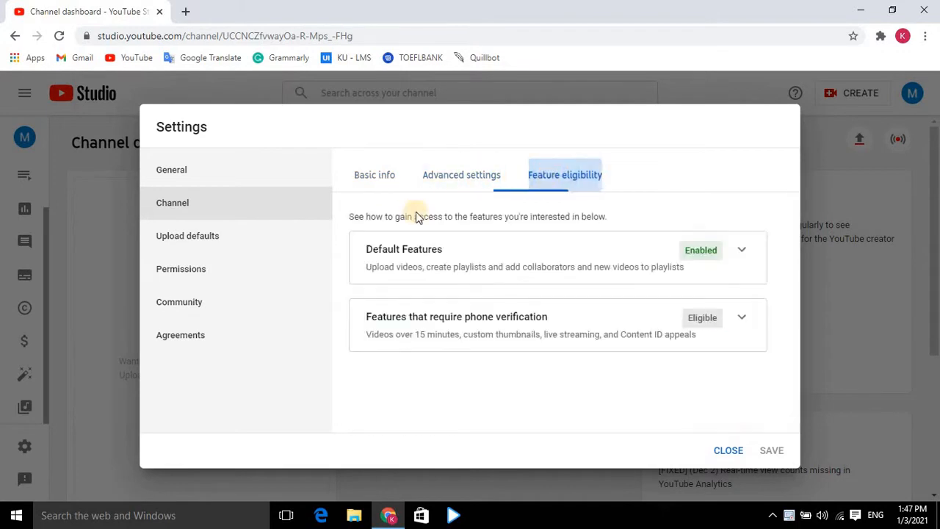
{"action": "left_click", "coordinate": [202, 246]}
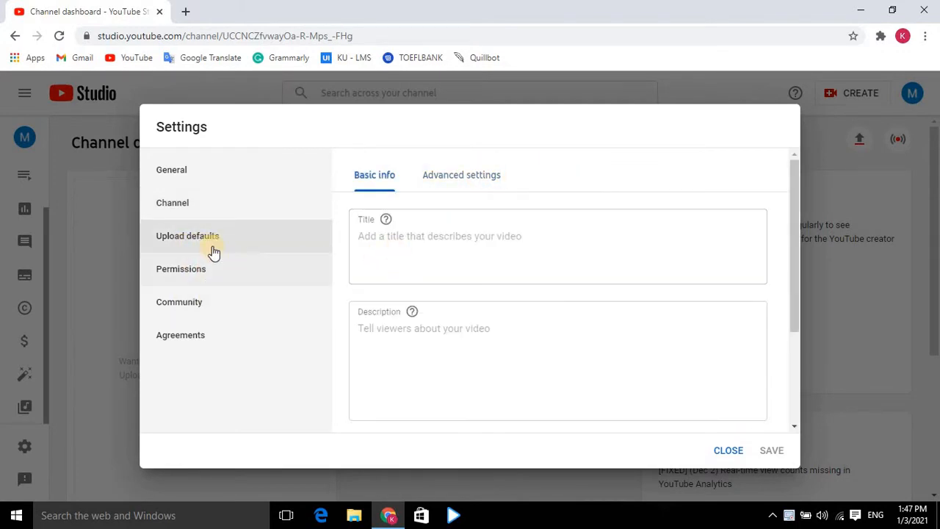
{"action": "left_click", "coordinate": [480, 183]}
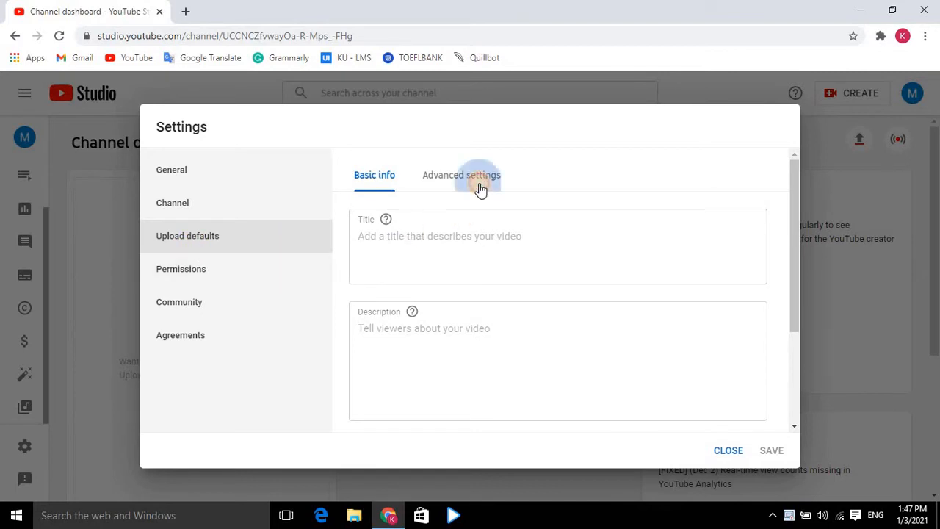
{"action": "left_click", "coordinate": [196, 305]}
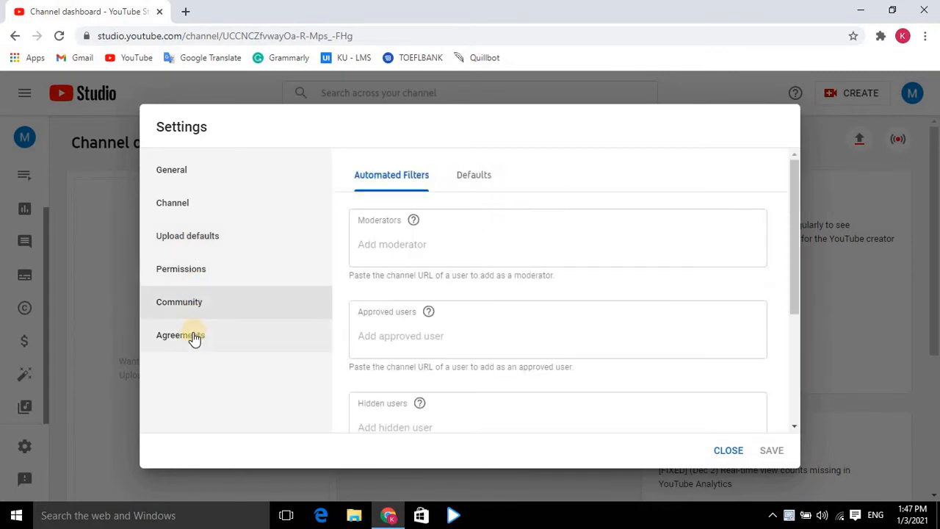
{"action": "left_click", "coordinate": [481, 172]}
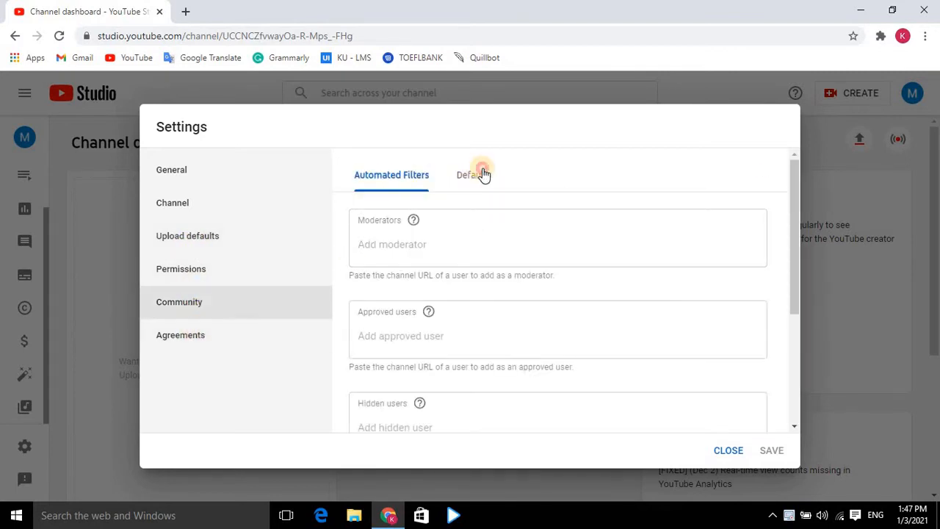
{"action": "left_click", "coordinate": [199, 336]}
In the channel's basic info, add the keywords "Afghan tv", "afghan tv" and "Afghan TV".
{"action": "left_click", "coordinate": [203, 200]}
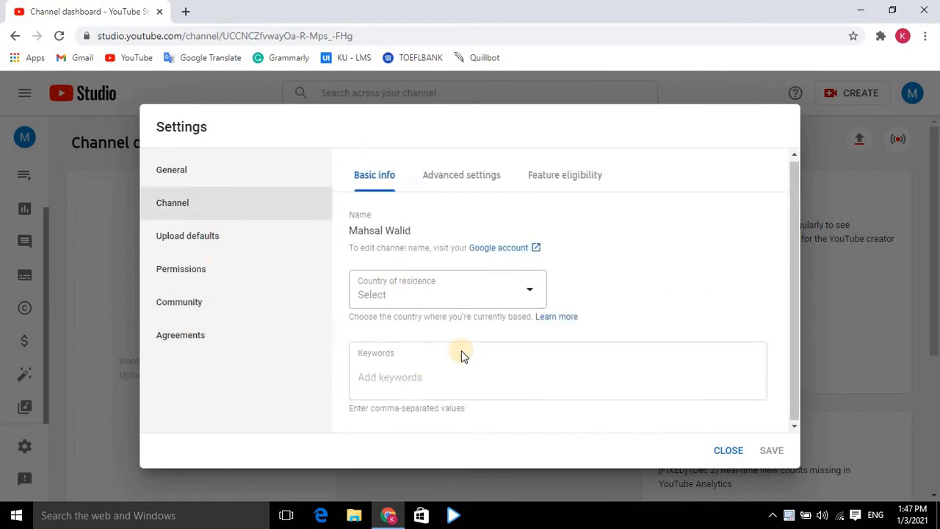
{"action": "left_click", "coordinate": [411, 376]}
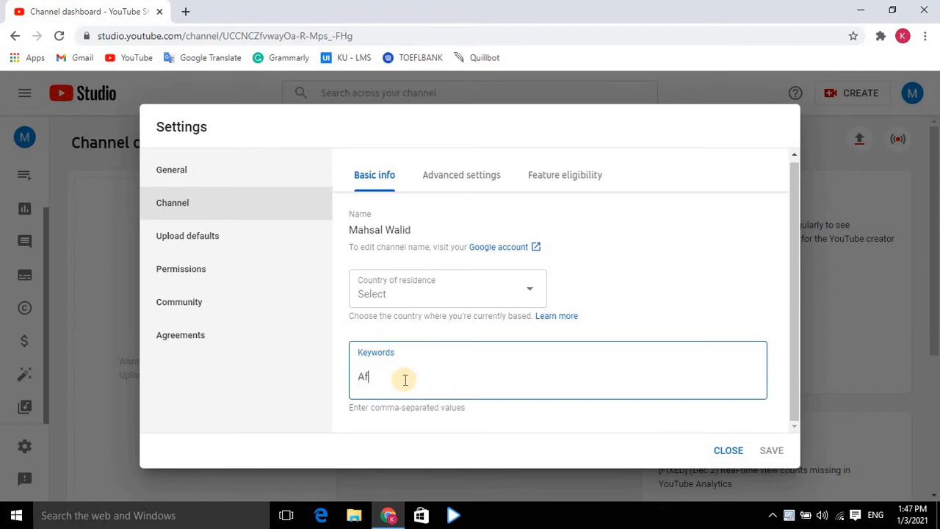
{"action": "type", "text": "v"}
{"action": "key", "text": "Return"}
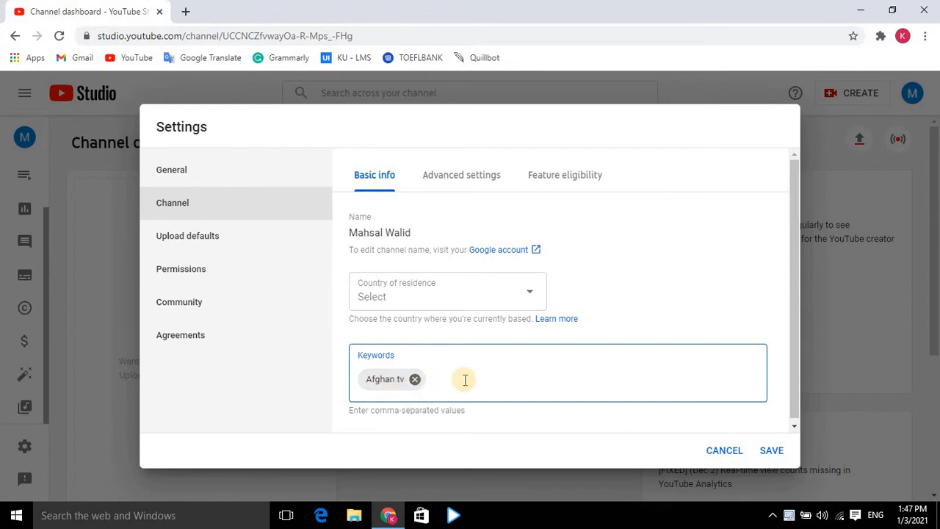
{"action": "type", "text": "afghan tv"}
{"action": "key", "text": "Return"}
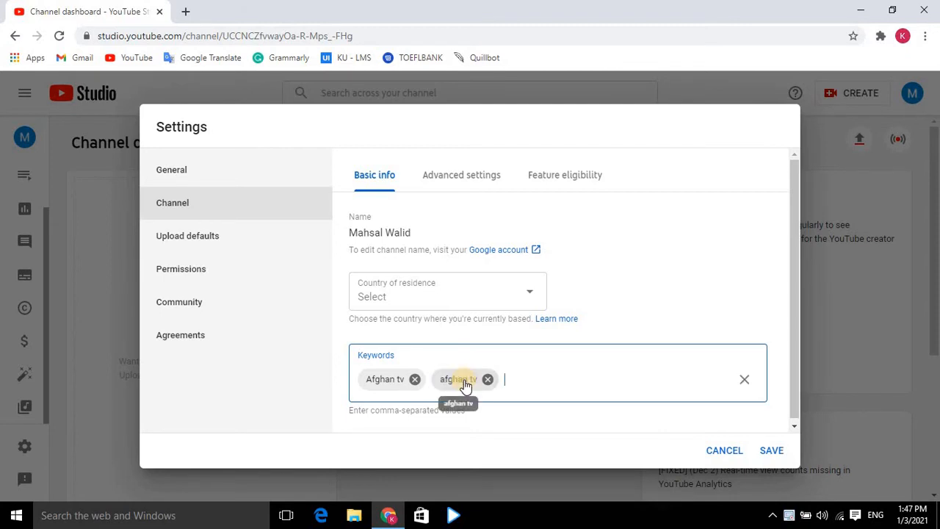
{"action": "type", "text": "Afghan TV"}
{"action": "key", "text": "Return"}
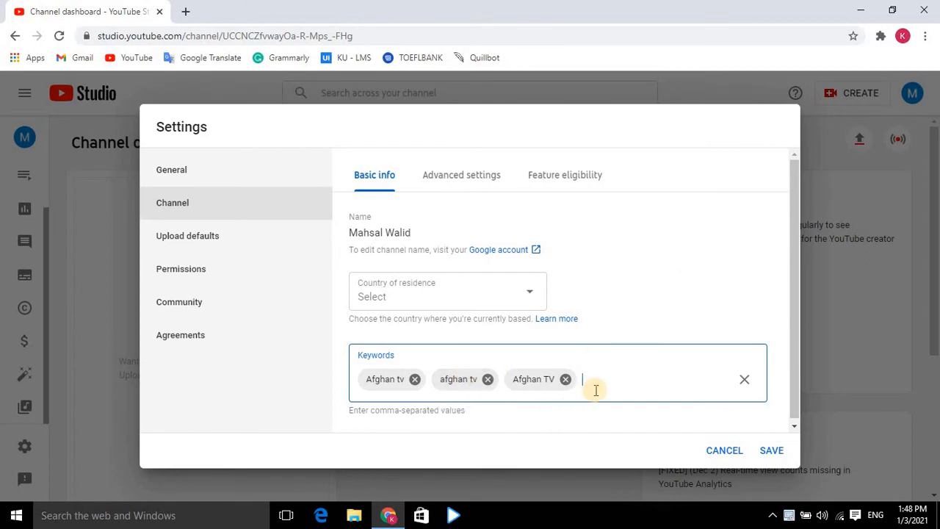
Add the keywords "motivation" and "persuasion" to the channel, correcting the second word's spelling with the suggested one.
{"action": "scroll", "coordinate": [602, 380], "scroll_direction": "down", "scroll_amount": 1}
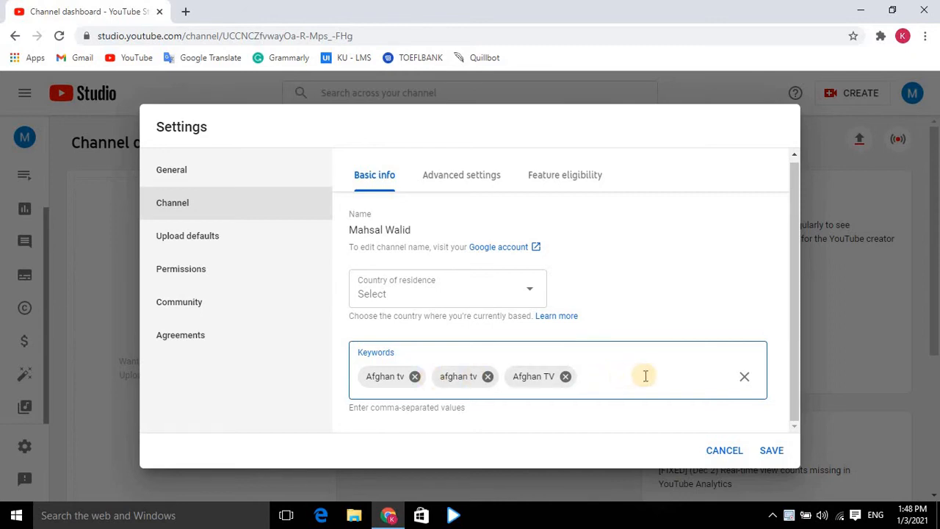
{"action": "type", "text": "motivation"}
{"action": "key", "text": "Return"}
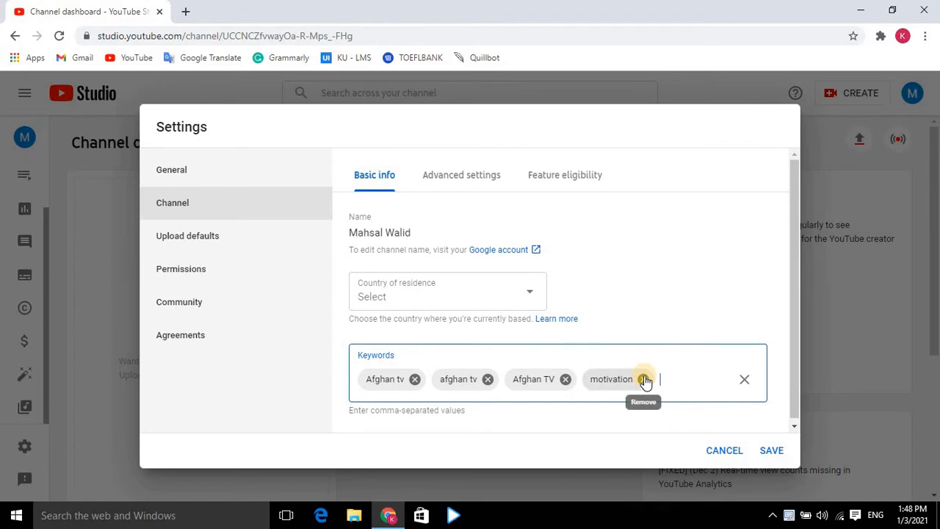
{"action": "type", "text": "persuastion"}
{"action": "right_click", "coordinate": [681, 383]}
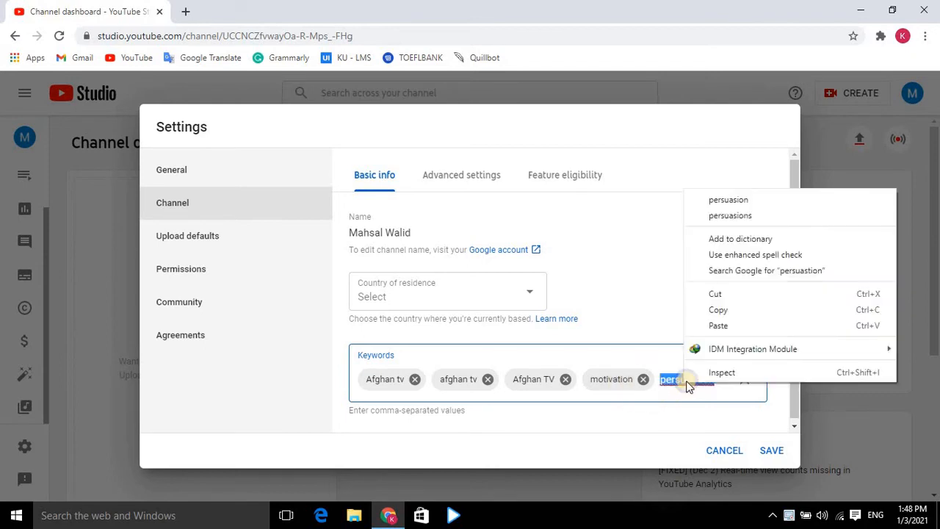
{"action": "left_click", "coordinate": [728, 199]}
{"action": "key", "text": "Return"}
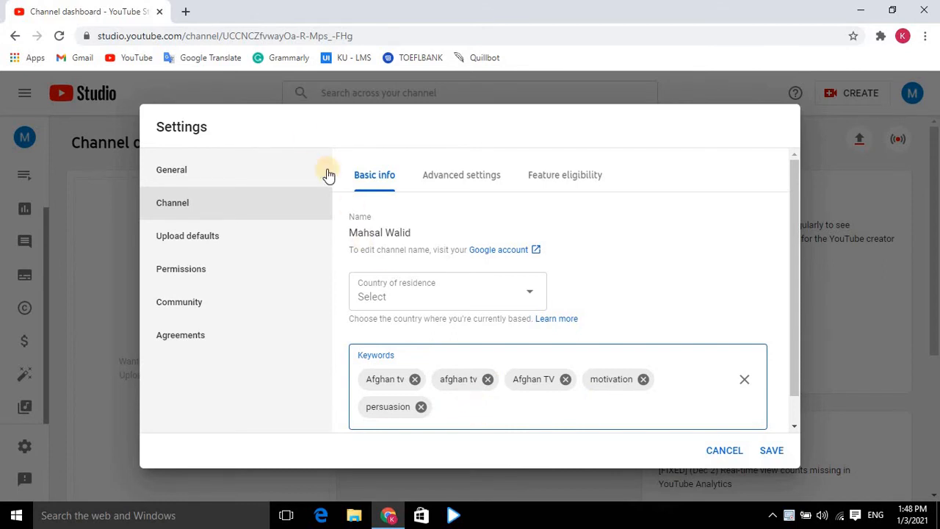
Open youtube.com in a new browser tab, dismiss its tip, and look over the home page and its recent searches.
{"action": "left_click", "coordinate": [185, 12]}
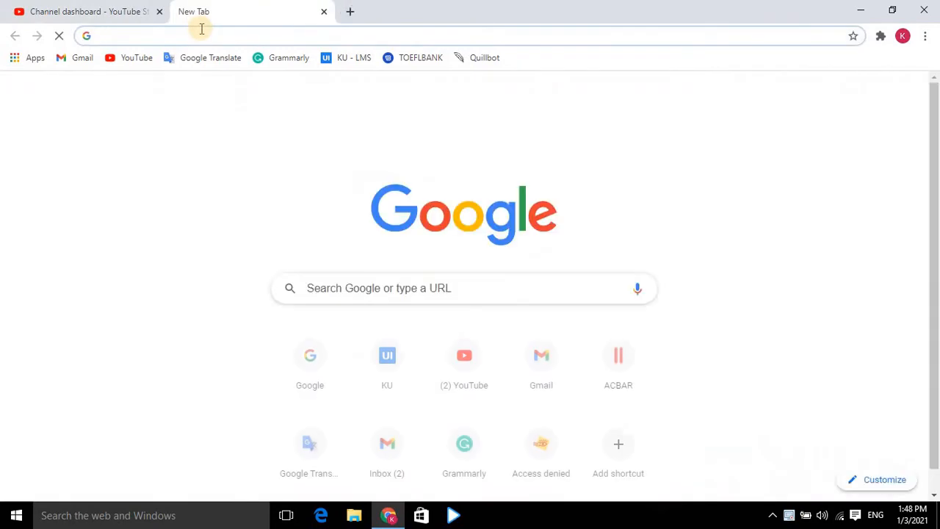
{"action": "type", "text": "youtube.com"}
{"action": "key", "text": "Return"}
{"action": "left_click", "coordinate": [70, 8]}
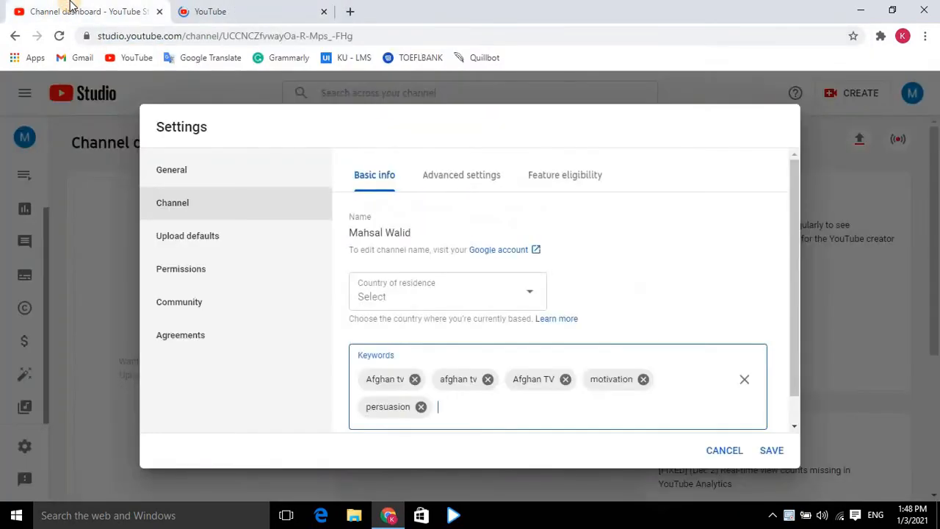
{"action": "left_click", "coordinate": [210, 11]}
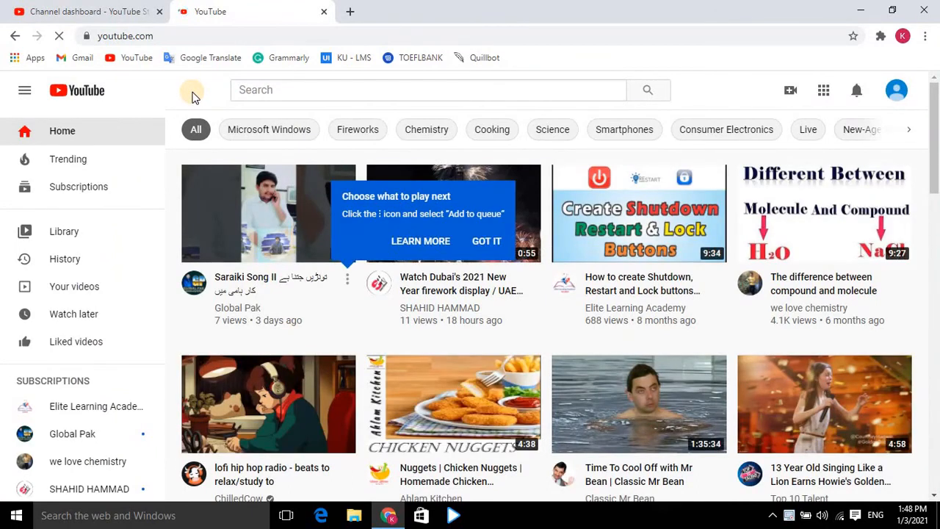
{"action": "left_click", "coordinate": [483, 238]}
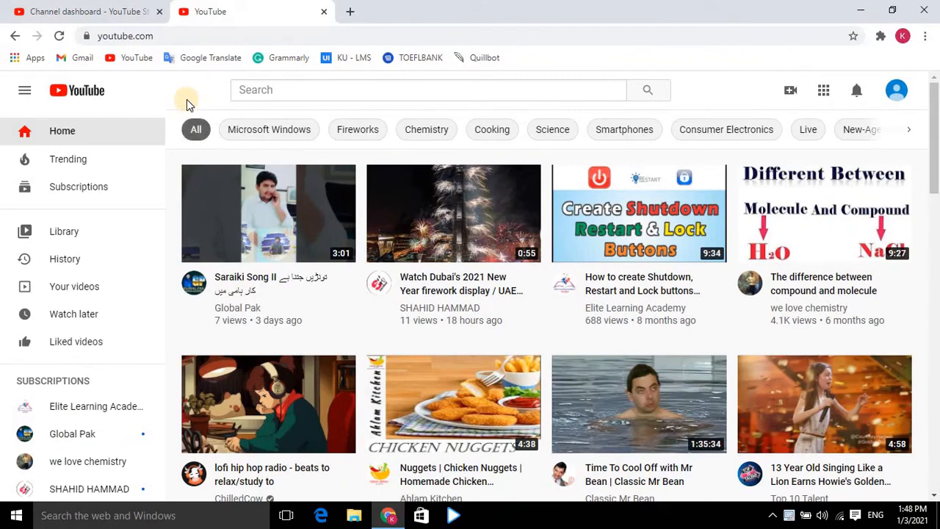
{"action": "left_click", "coordinate": [264, 89]}
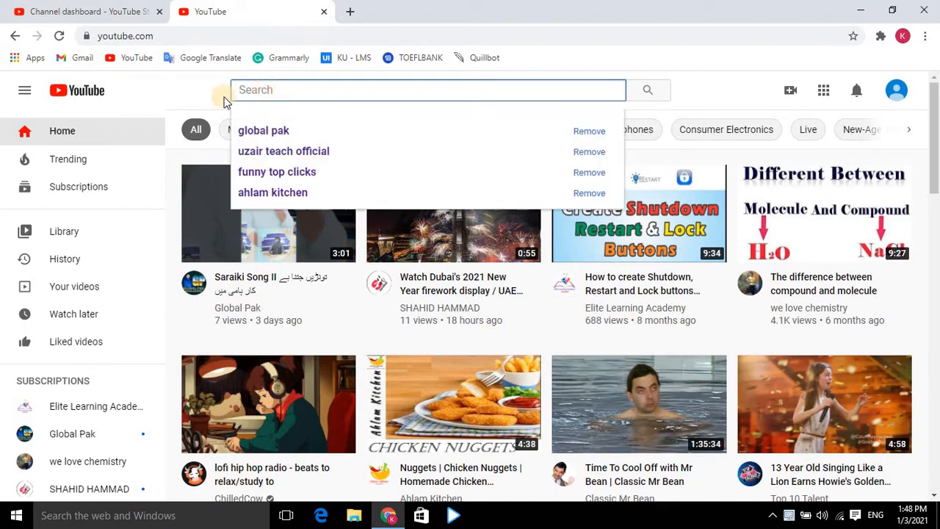
{"action": "left_click", "coordinate": [161, 90]}
{"action": "left_click", "coordinate": [115, 9]}
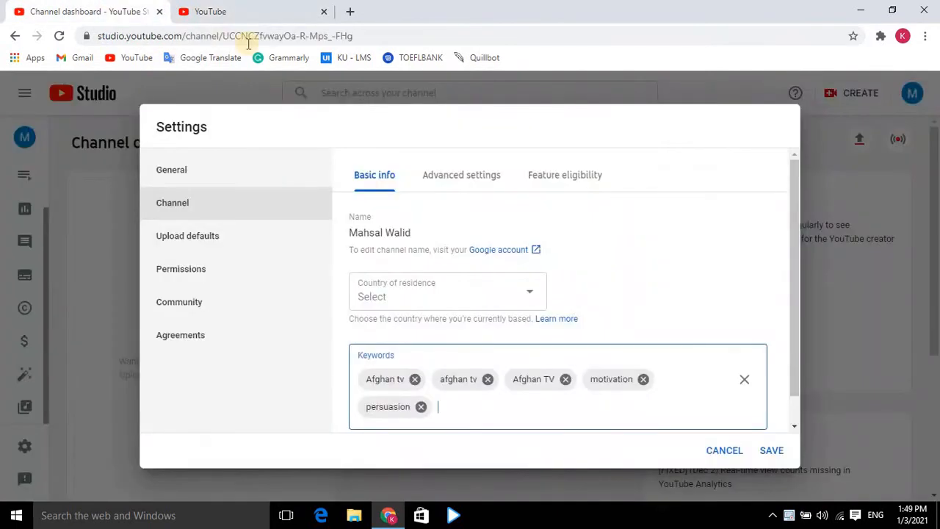
{"action": "left_click", "coordinate": [243, 11]}
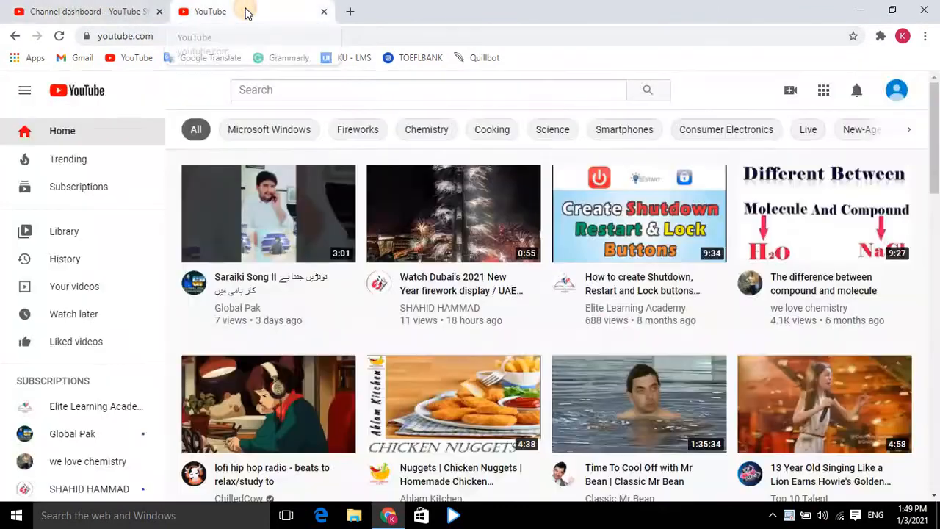
Save the channel's keyword settings in Studio and glance at the YouTube home page before returning to the dashboard.
{"action": "left_click", "coordinate": [126, 9]}
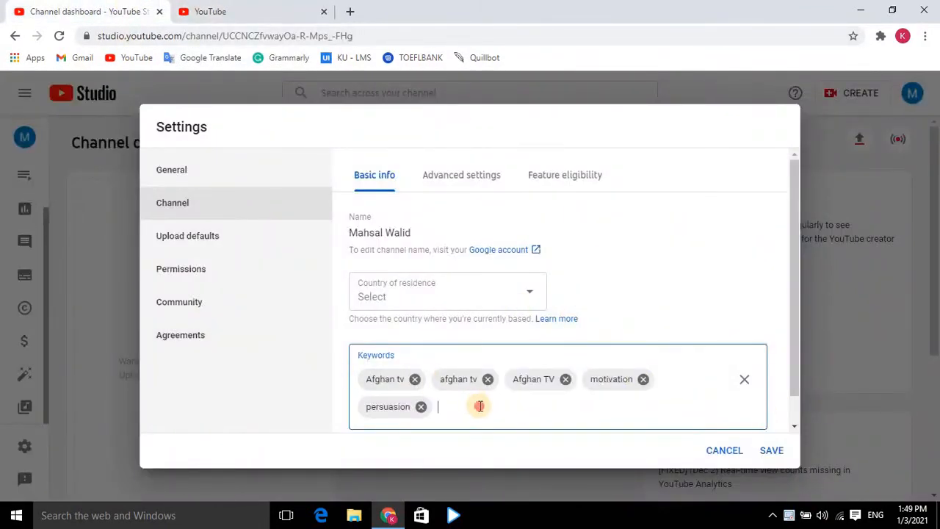
{"action": "left_click", "coordinate": [775, 452]}
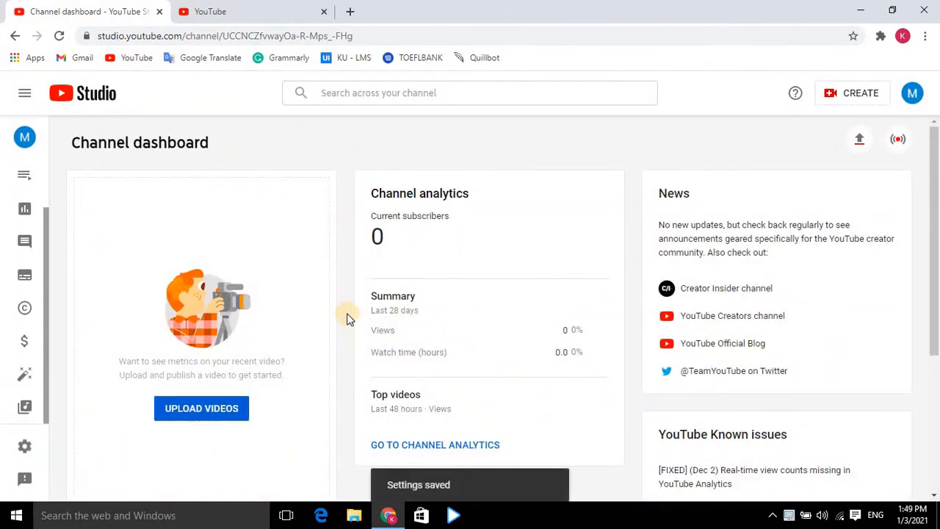
{"action": "left_click", "coordinate": [234, 9]}
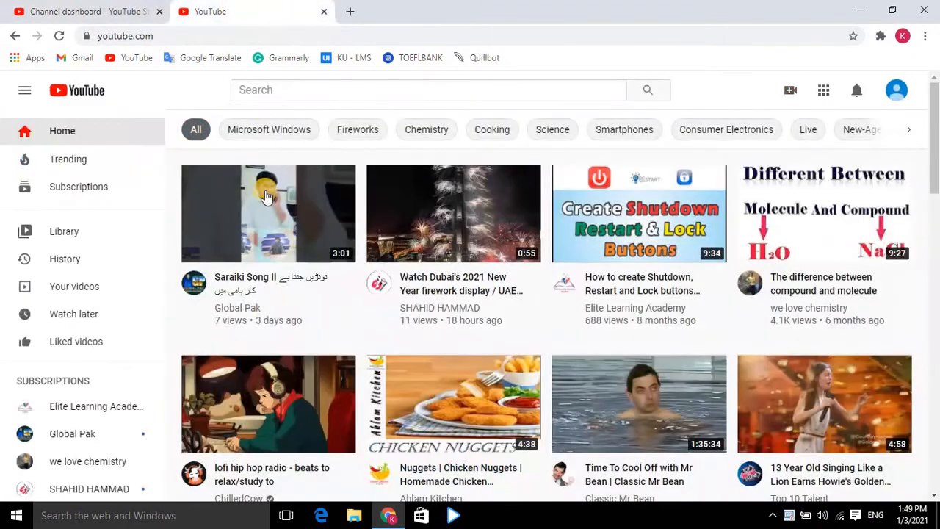
{"action": "left_click", "coordinate": [103, 10]}
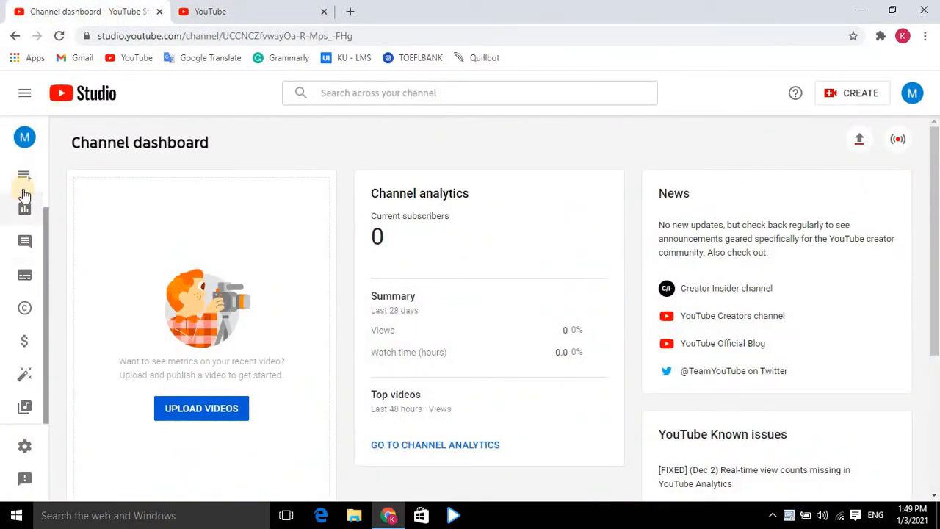
Open the channel's monetization page and read the eligibility information for the current location.
{"action": "scroll", "coordinate": [24, 255], "scroll_direction": "up", "scroll_amount": 1}
{"action": "scroll", "coordinate": [22, 265], "scroll_direction": "down", "scroll_amount": 1}
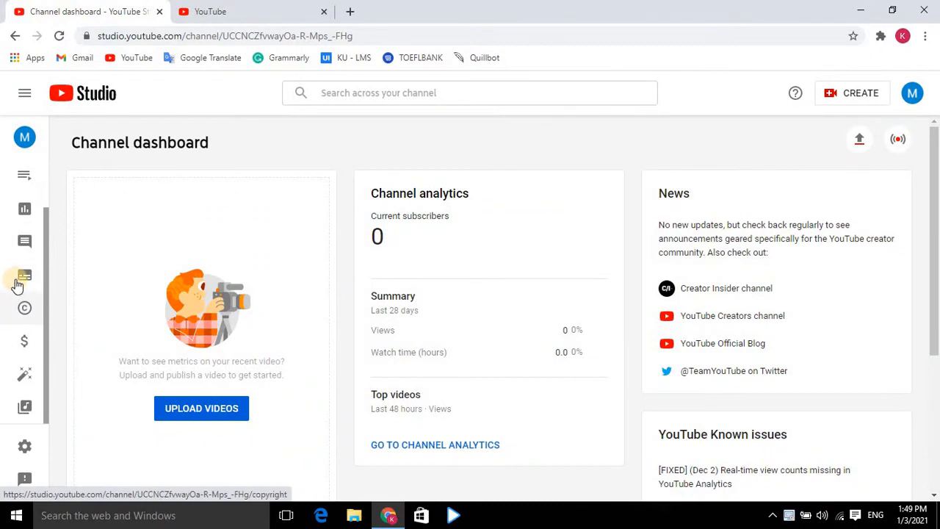
{"action": "left_click", "coordinate": [31, 353]}
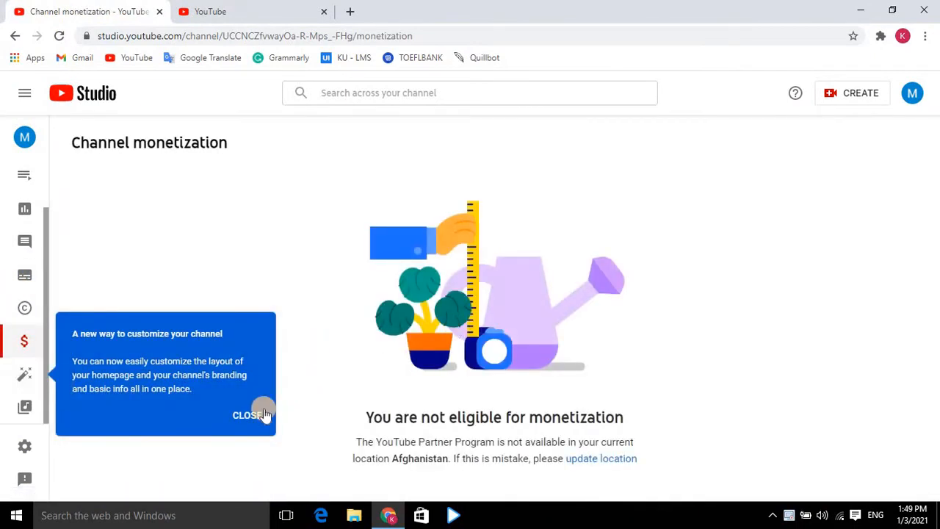
{"action": "left_click", "coordinate": [512, 371]}
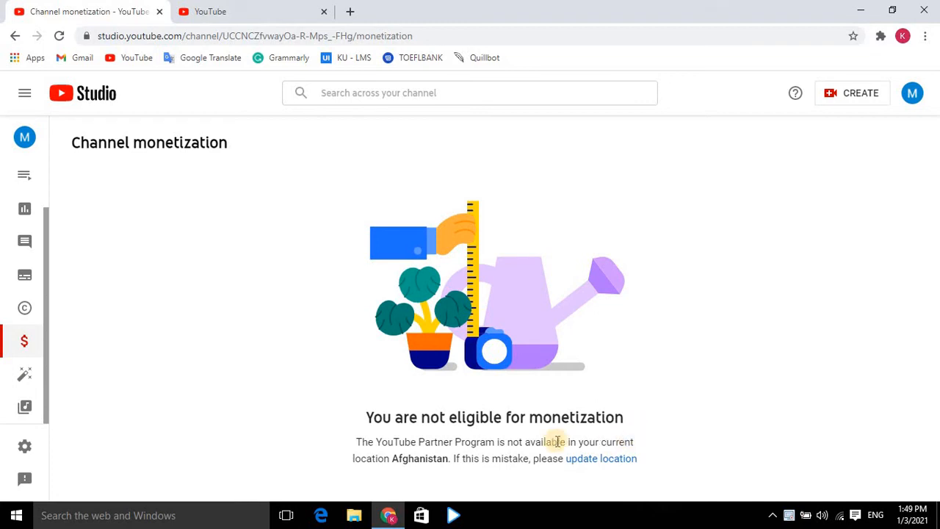
{"action": "left_click_drag", "start_coordinate": [420, 459], "coordinate": [449, 458]}
{"action": "left_click", "coordinate": [665, 416]}
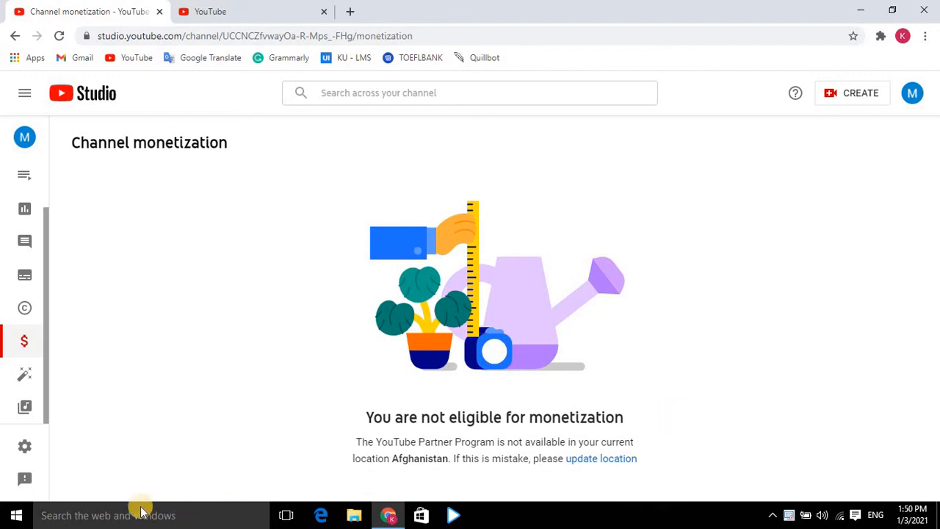
Reopen the channel's basic info settings, check the country of residence field and saved keywords, and close the settings.
{"action": "left_click", "coordinate": [22, 449]}
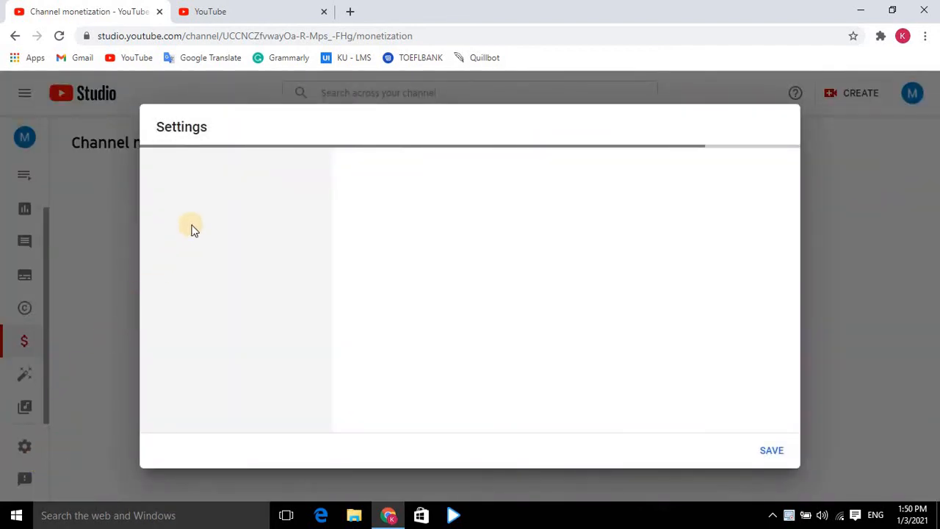
{"action": "left_click", "coordinate": [229, 216]}
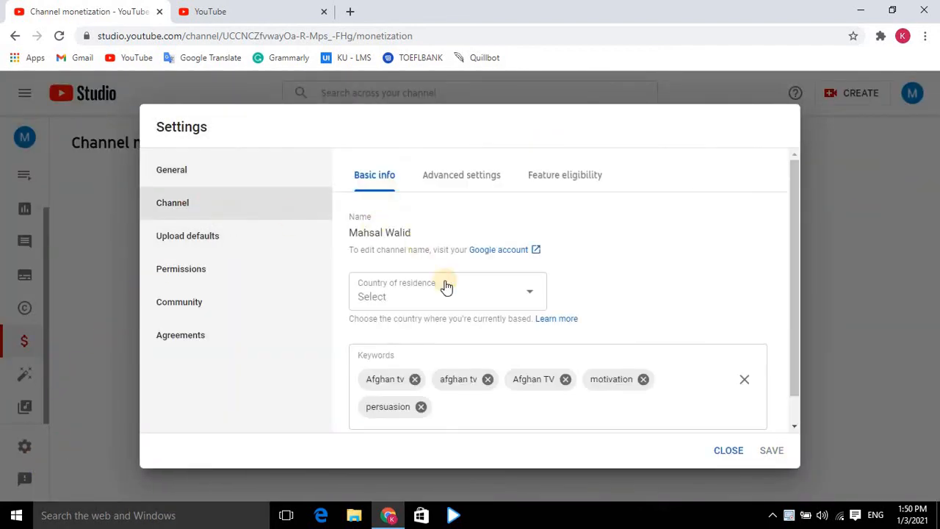
{"action": "scroll", "coordinate": [448, 367], "scroll_direction": "down", "scroll_amount": 1}
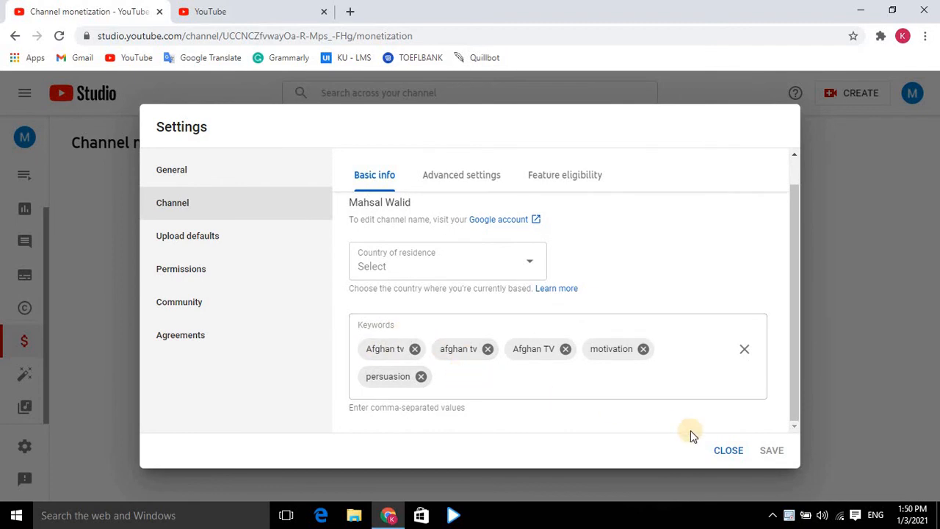
{"action": "left_click", "coordinate": [723, 450]}
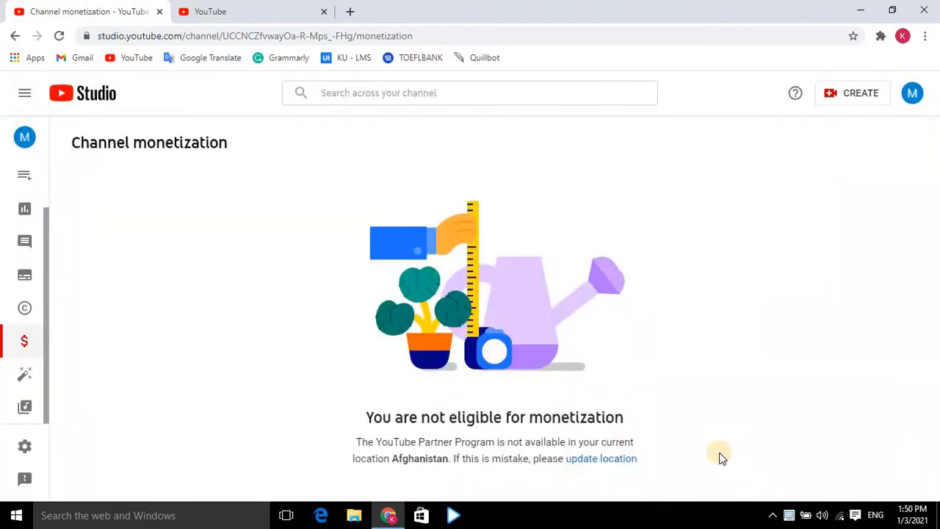